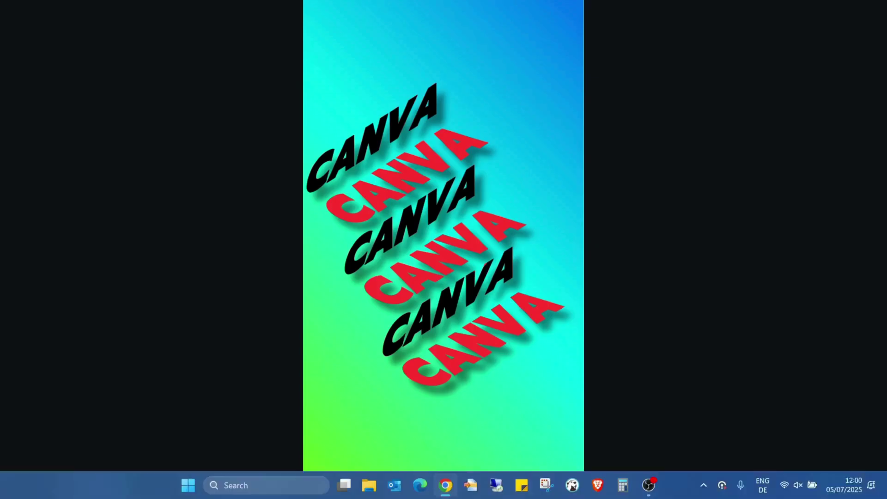
Exit the full-screen preview to return to editing the story design
{"action": "key", "text": "Escape"}
{"action": "scroll", "coordinate": [522, 269], "scroll_direction": "down", "scroll_amount": 3}
{"action": "scroll", "coordinate": [522, 269], "scroll_direction": "down", "scroll_amount": 3}
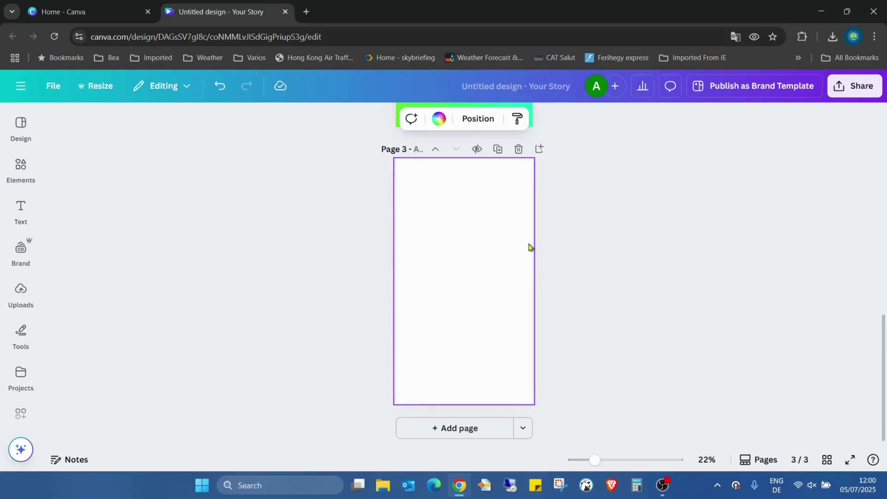
Find the Depth Text app from the Apps panel search and launch it
{"action": "left_click", "coordinate": [20, 212]}
{"action": "left_click", "coordinate": [20, 253]}
{"action": "left_click", "coordinate": [20, 187]}
{"action": "left_click", "coordinate": [20, 303]}
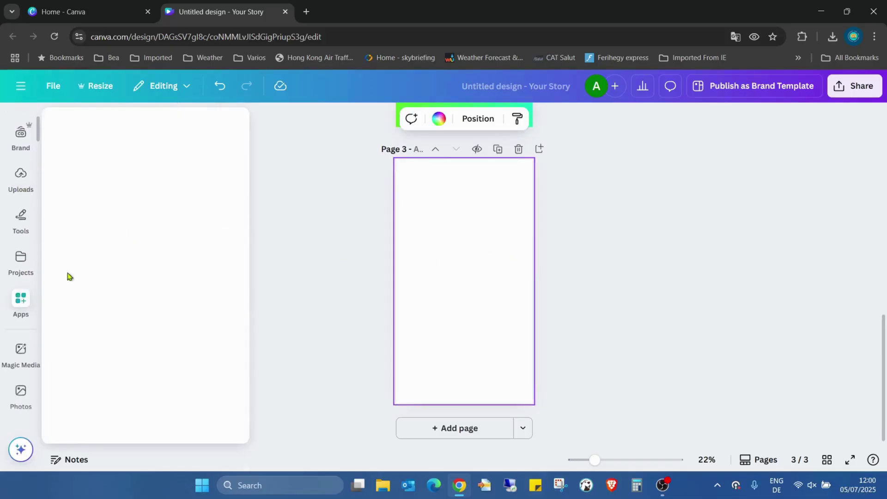
{"action": "left_click", "coordinate": [179, 126]}
{"action": "type", "text": "dep"}
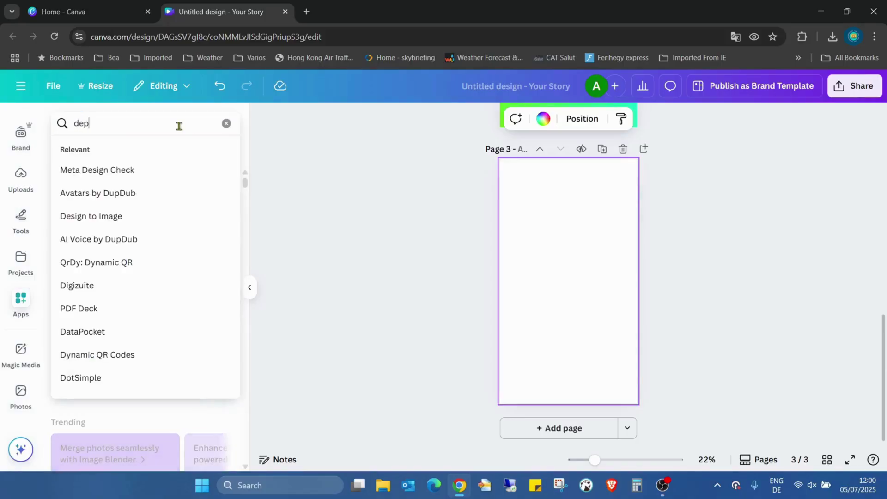
{"action": "type", "text": "th"}
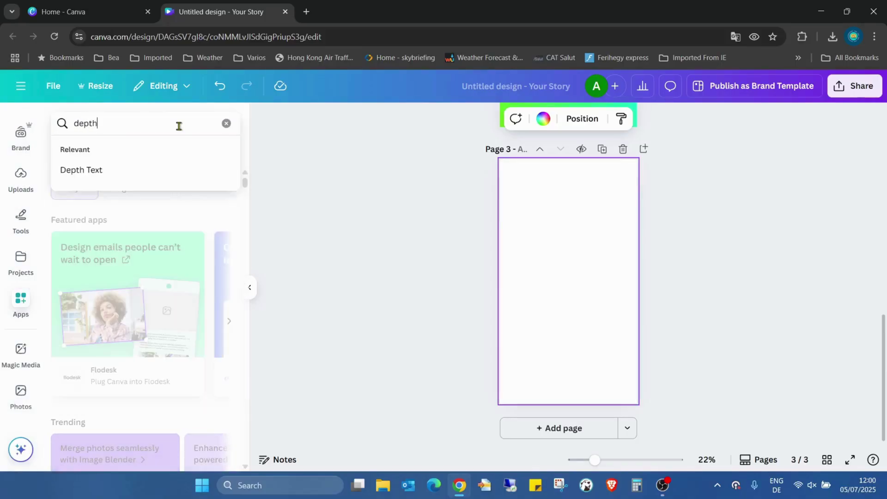
{"action": "left_click", "coordinate": [111, 175]}
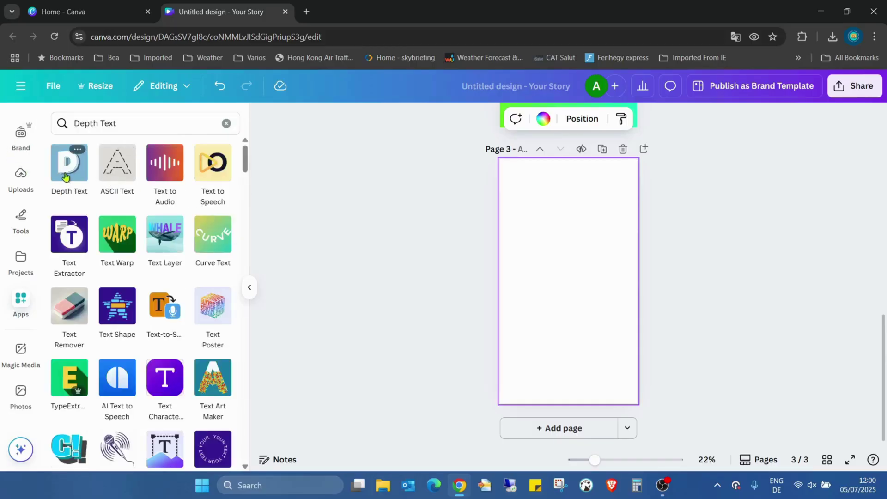
{"action": "left_click", "coordinate": [70, 170]}
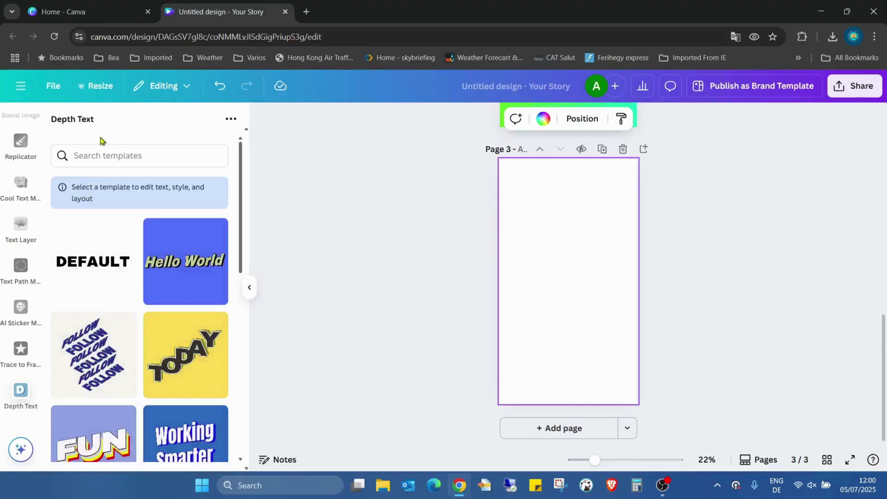
{"action": "scroll", "coordinate": [146, 284], "scroll_direction": "down", "scroll_amount": 3}
{"action": "scroll", "coordinate": [150, 288], "scroll_direction": "down", "scroll_amount": 3}
{"action": "scroll", "coordinate": [150, 289], "scroll_direction": "down", "scroll_amount": 2}
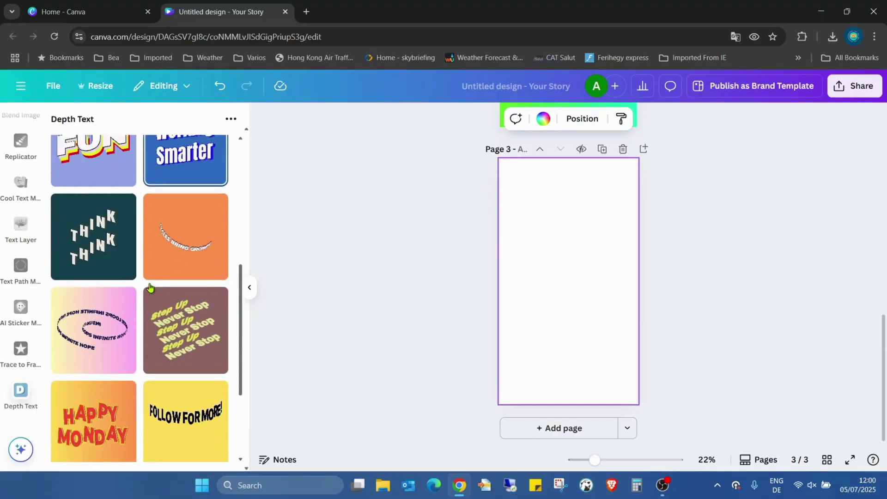
{"action": "scroll", "coordinate": [151, 288], "scroll_direction": "down", "scroll_amount": 3}
{"action": "scroll", "coordinate": [151, 291], "scroll_direction": "down", "scroll_amount": 3}
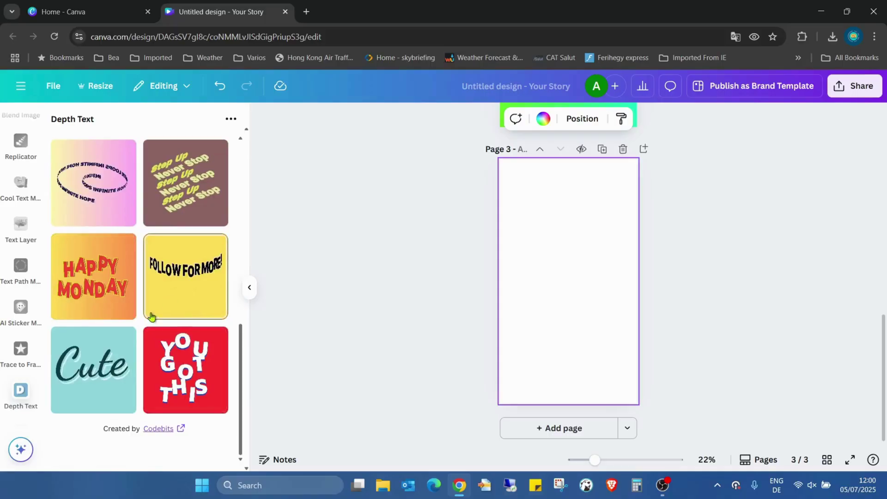
{"action": "scroll", "coordinate": [151, 312], "scroll_direction": "up", "scroll_amount": 5}
{"action": "scroll", "coordinate": [166, 291], "scroll_direction": "up", "scroll_amount": 3}
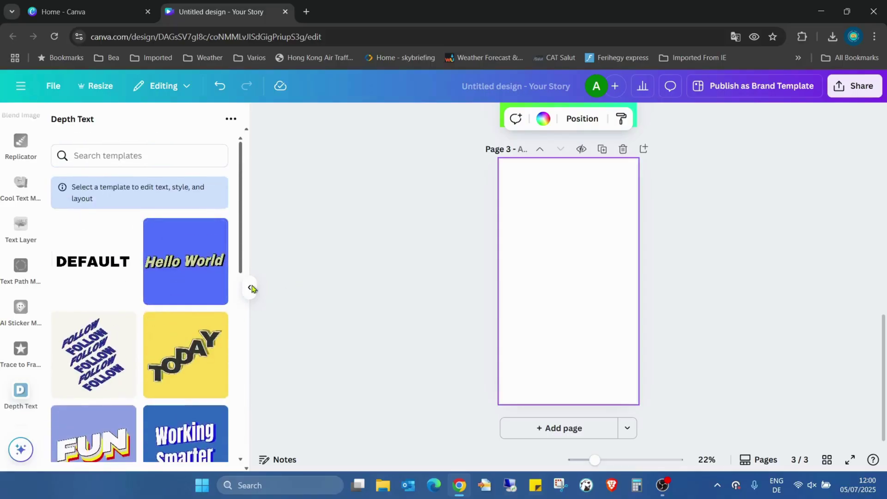
Start from the stacked FOLLOW template and clear all of its text lines
{"action": "left_click", "coordinate": [93, 355]}
{"action": "scroll", "coordinate": [169, 254], "scroll_direction": "down", "scroll_amount": 2}
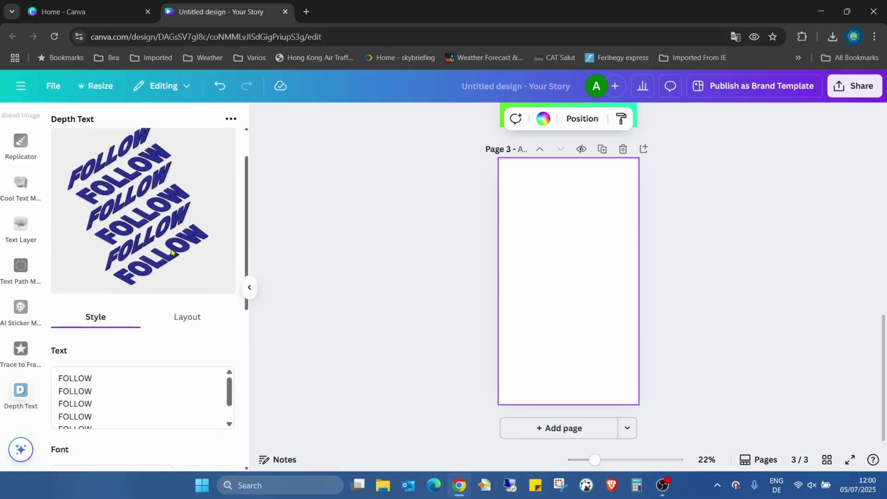
{"action": "scroll", "coordinate": [177, 246], "scroll_direction": "down", "scroll_amount": 3}
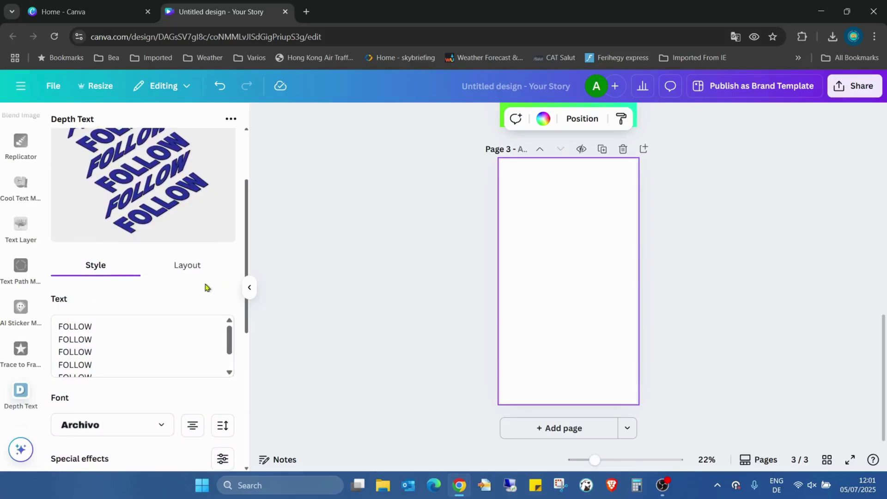
{"action": "scroll", "coordinate": [147, 304], "scroll_direction": "down", "scroll_amount": 2}
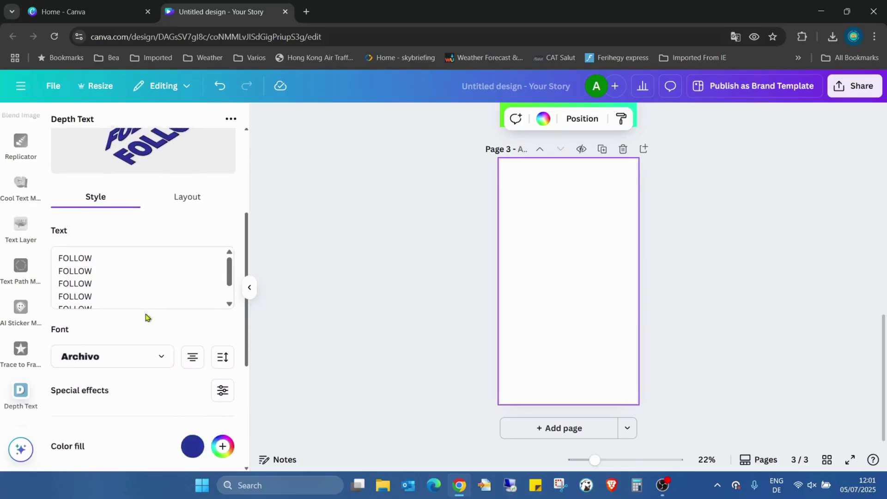
{"action": "scroll", "coordinate": [147, 304], "scroll_direction": "down", "scroll_amount": 1}
{"action": "left_click", "coordinate": [70, 222]}
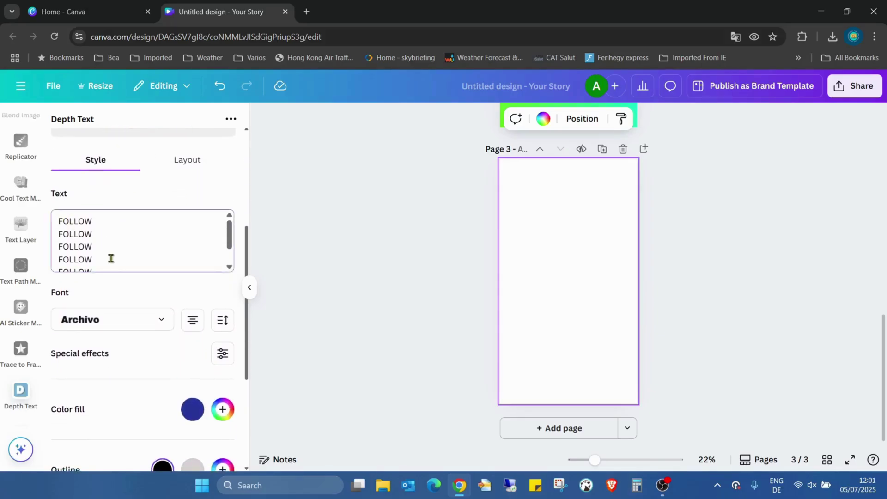
{"action": "left_click_drag", "start_coordinate": [111, 258], "coordinate": [59, 215]}
{"action": "key", "text": "BackSpace"}
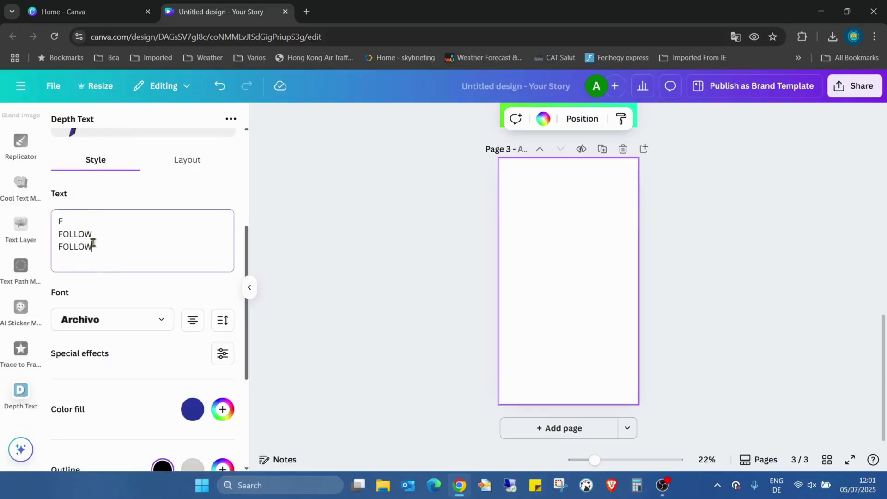
{"action": "key", "text": "ctrl+a"}
{"action": "key", "text": "BackSpace"}
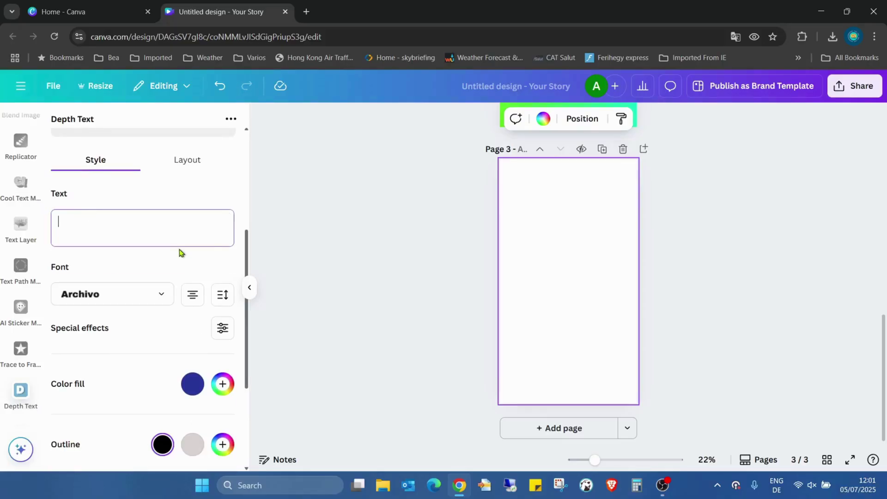
{"action": "type", "text": "CANVA"}
Fill the text box with six lines of CANVA by copying and pasting the word
{"action": "key", "text": "Return"}
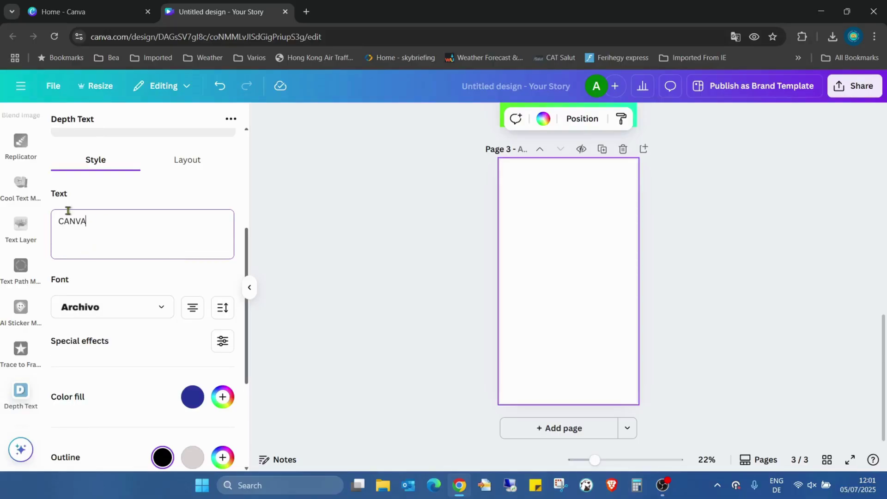
{"action": "left_click_drag", "start_coordinate": [111, 220], "coordinate": [49, 220]}
{"action": "key", "text": "ctrl+c"}
{"action": "left_click", "coordinate": [90, 234]}
{"action": "key", "text": "ctrl+v"}
{"action": "key", "text": "ctrl+v"}
{"action": "key", "text": "Return"}
{"action": "key", "text": "ctrl+v"}
{"action": "key", "text": "Return"}
{"action": "key", "text": "ctrl+v"}
{"action": "key", "text": "Return"}
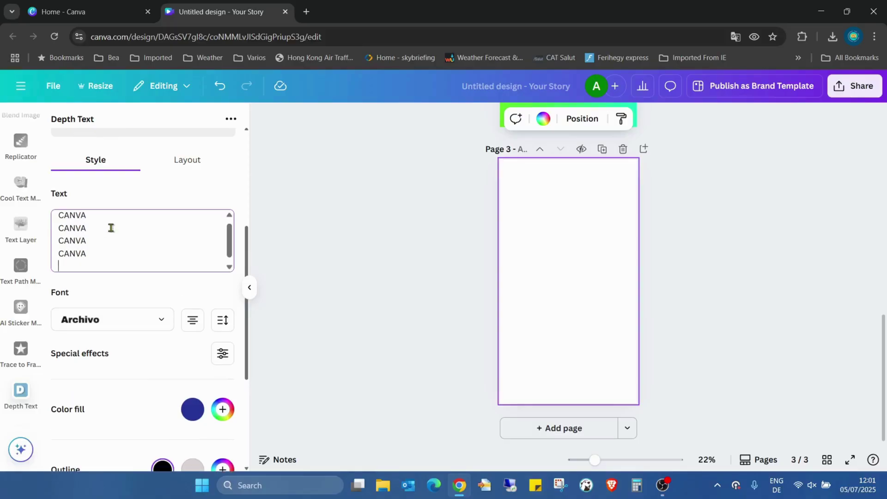
{"action": "key", "text": "ctrl+v"}
{"action": "key", "text": "Return"}
{"action": "key", "text": "ctrl+v"}
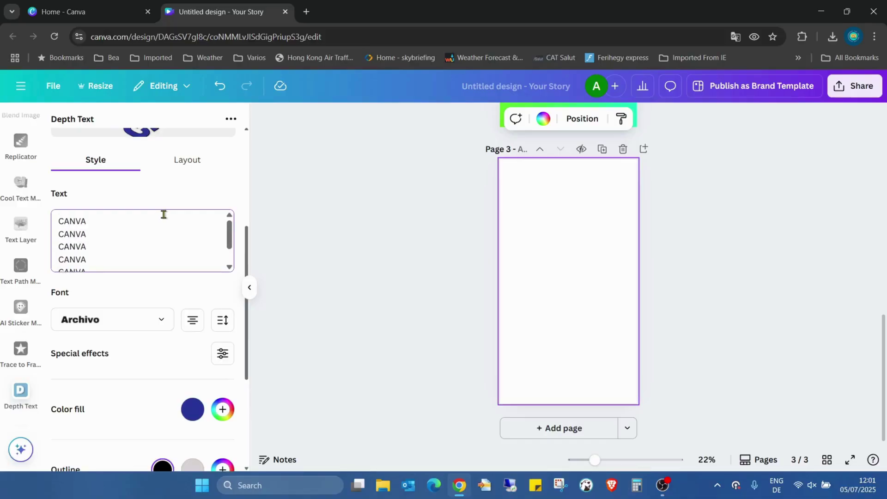
{"action": "scroll", "coordinate": [160, 217], "scroll_direction": "up", "scroll_amount": 2}
{"action": "scroll", "coordinate": [215, 195], "scroll_direction": "up", "scroll_amount": 3}
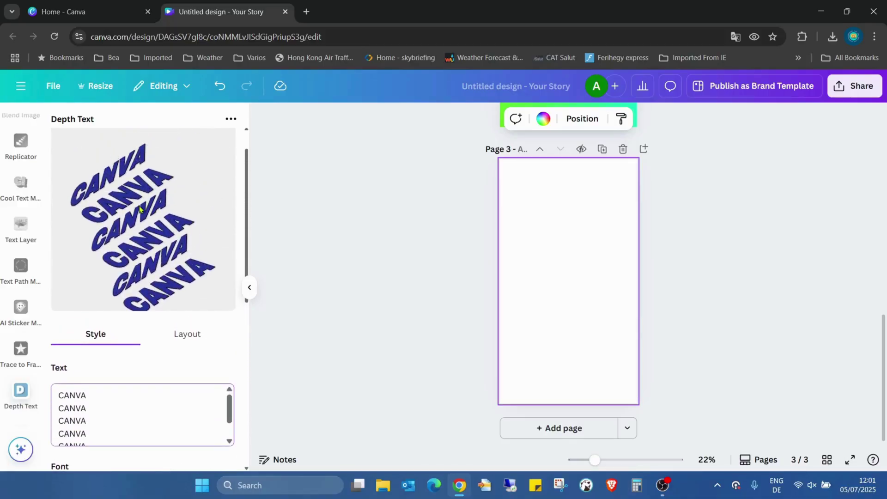
{"action": "scroll", "coordinate": [201, 298], "scroll_direction": "down", "scroll_amount": 3}
{"action": "scroll", "coordinate": [197, 298], "scroll_direction": "down", "scroll_amount": 3}
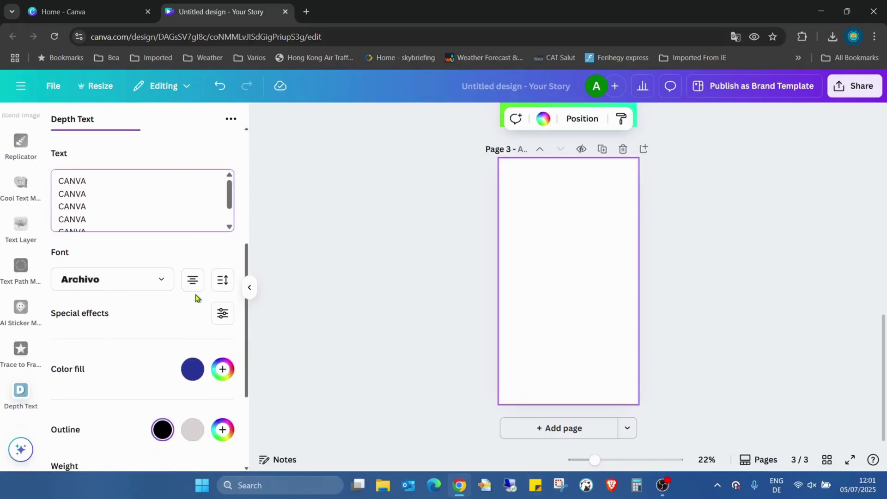
{"action": "scroll", "coordinate": [196, 297], "scroll_direction": "down", "scroll_amount": 3}
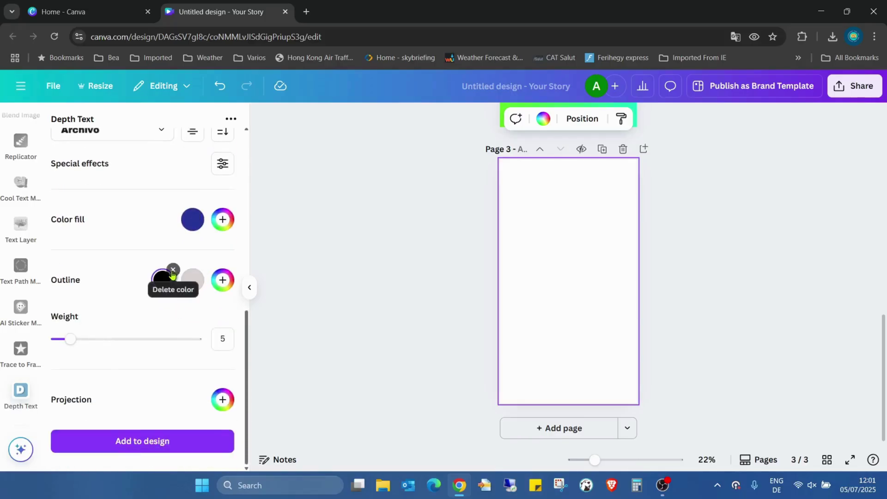
Remove both outline colours, fill the text Coral orange, add it to page 3 and enlarge it across the top
{"action": "left_click", "coordinate": [172, 272]}
{"action": "left_click", "coordinate": [202, 270]}
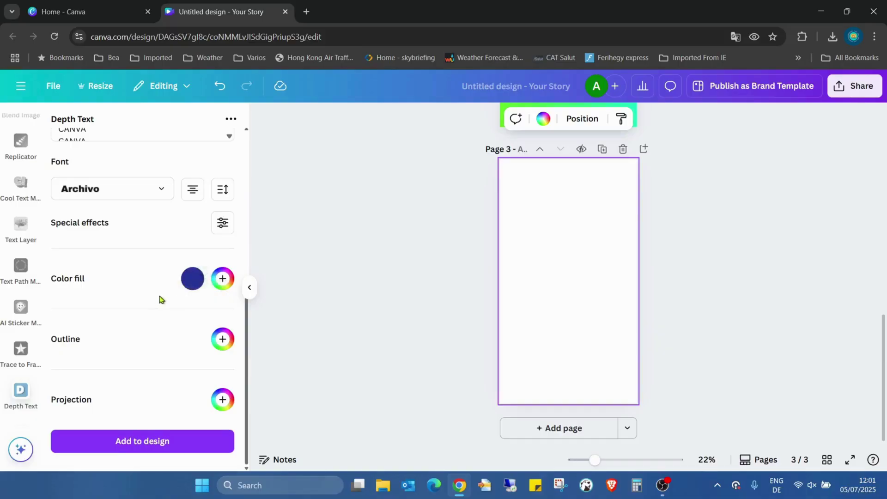
{"action": "left_click", "coordinate": [194, 280]}
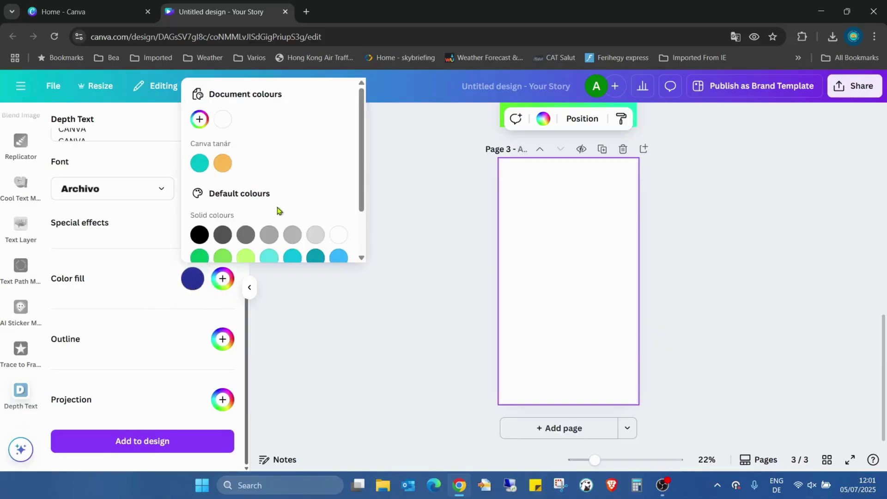
{"action": "scroll", "coordinate": [278, 208], "scroll_direction": "down", "scroll_amount": 3}
{"action": "scroll", "coordinate": [258, 166], "scroll_direction": "up", "scroll_amount": 1}
{"action": "scroll", "coordinate": [258, 167], "scroll_direction": "up", "scroll_amount": 1}
{"action": "scroll", "coordinate": [258, 166], "scroll_direction": "down", "scroll_amount": 2}
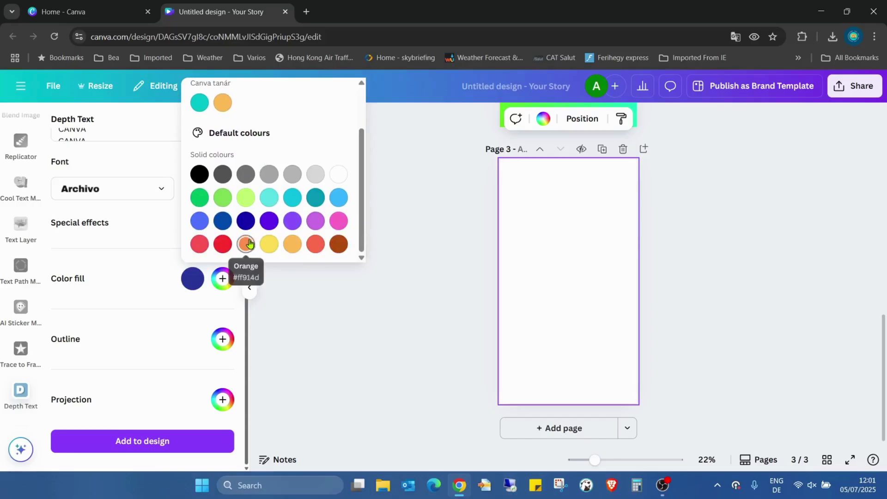
{"action": "left_click", "coordinate": [315, 244]}
{"action": "left_click", "coordinate": [138, 238]}
{"action": "scroll", "coordinate": [138, 237], "scroll_direction": "up", "scroll_amount": 5}
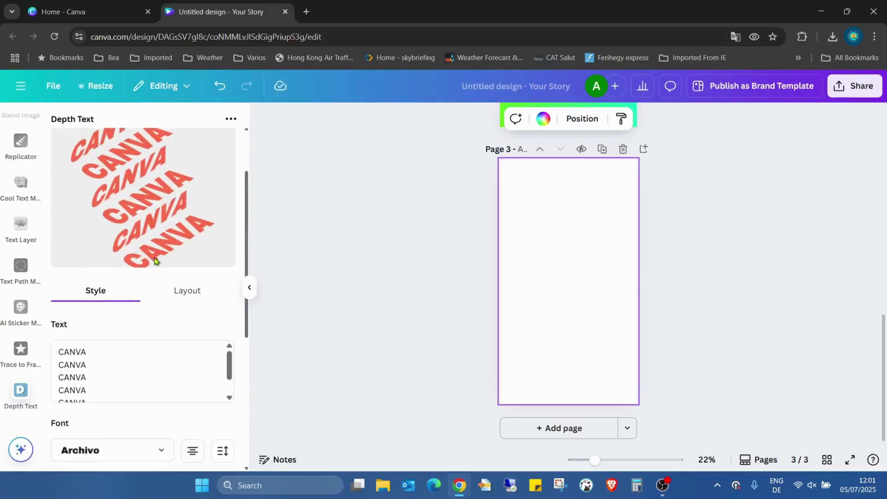
{"action": "scroll", "coordinate": [154, 260], "scroll_direction": "up", "scroll_amount": 1}
{"action": "scroll", "coordinate": [145, 270], "scroll_direction": "down", "scroll_amount": 5}
{"action": "scroll", "coordinate": [142, 282], "scroll_direction": "down", "scroll_amount": 2}
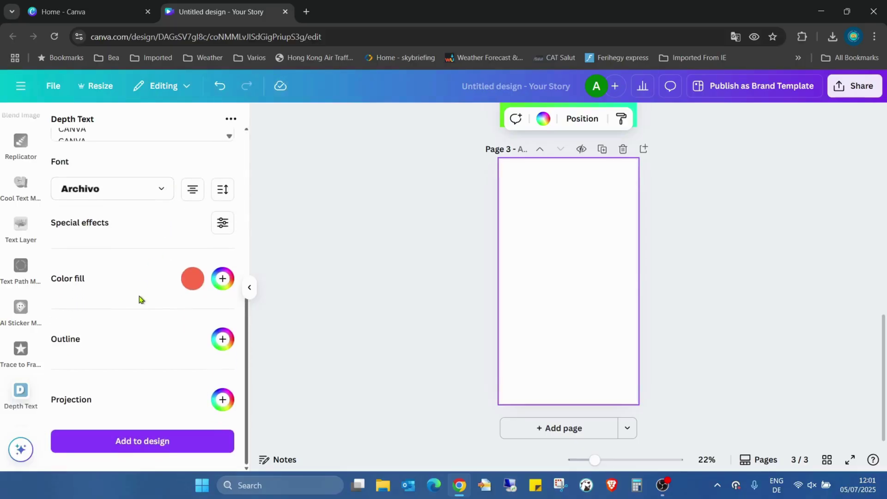
{"action": "left_click", "coordinate": [160, 447]}
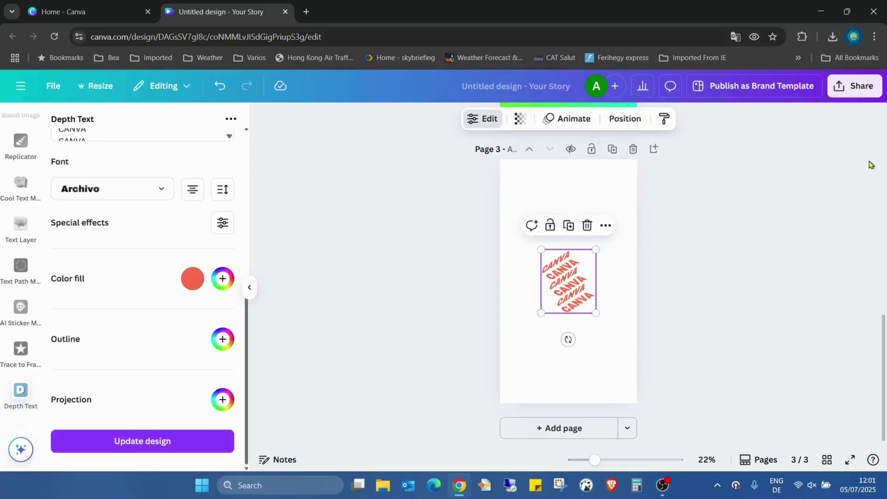
{"action": "mouse_move", "coordinate": [573, 268]}
{"action": "left_mouse_down"}
{"action": "mouse_move", "coordinate": [531, 197]}
{"action": "mouse_move", "coordinate": [575, 313]}
{"action": "mouse_move", "coordinate": [608, 351]}
{"action": "left_mouse_up"}
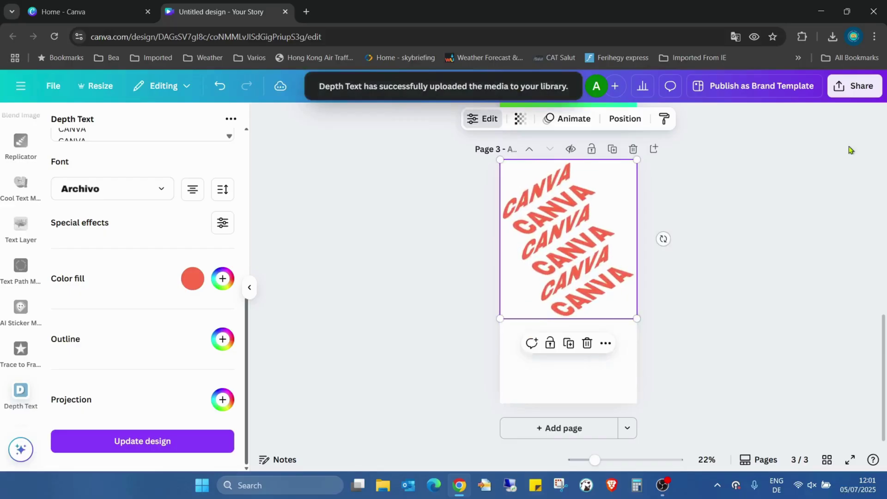
Download the design as a PNG with the size slider at the maximum 3.125×
{"action": "left_click", "coordinate": [836, 181]}
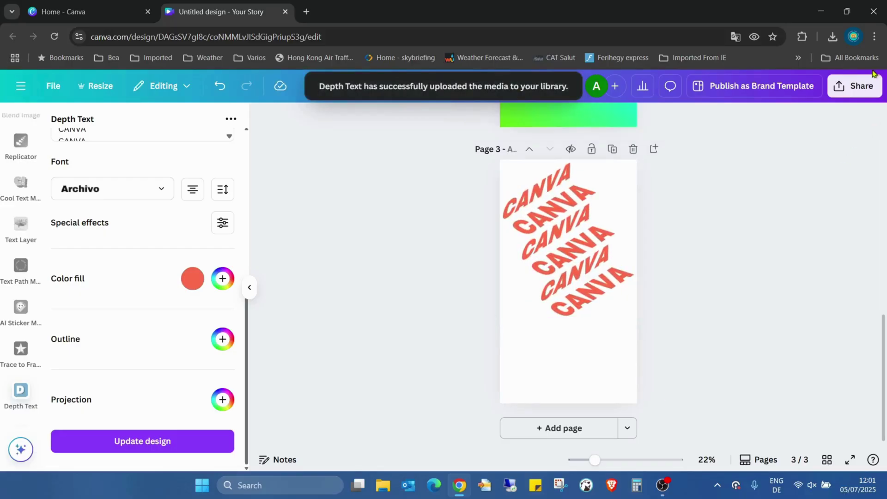
{"action": "left_click", "coordinate": [852, 86]}
{"action": "left_click", "coordinate": [676, 325]}
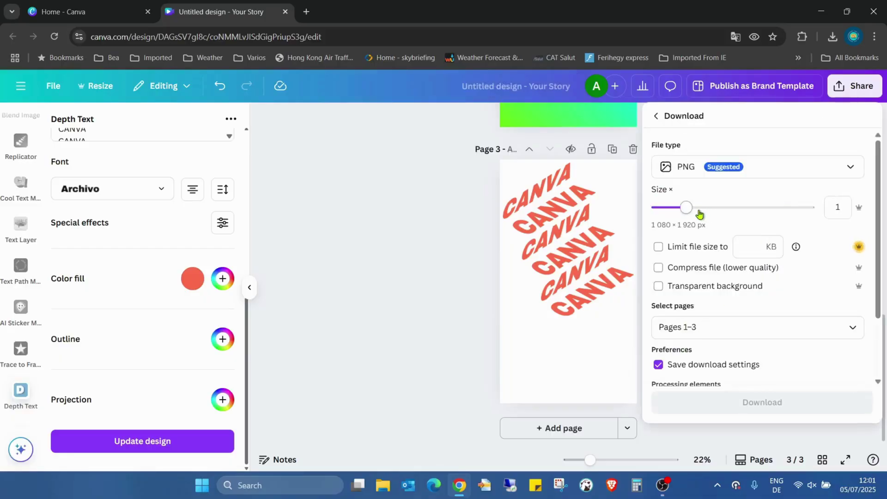
{"action": "left_click_drag", "start_coordinate": [697, 207], "coordinate": [818, 207]}
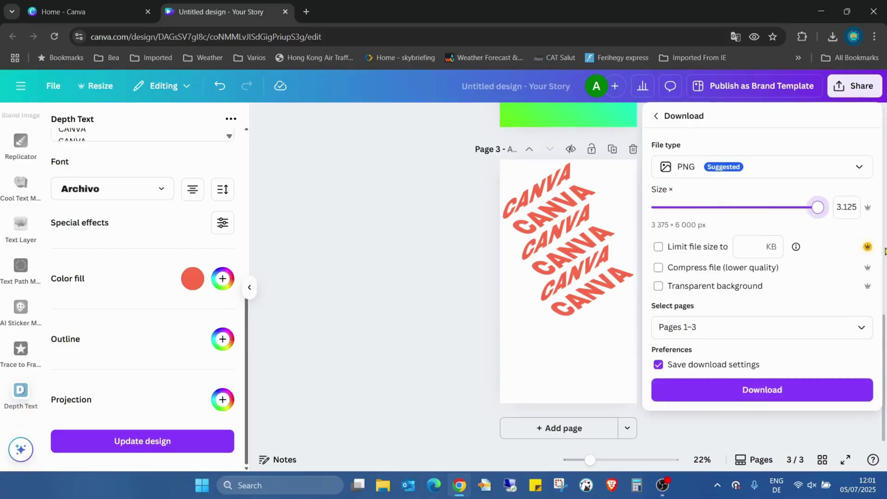
{"action": "left_click", "coordinate": [803, 389]}
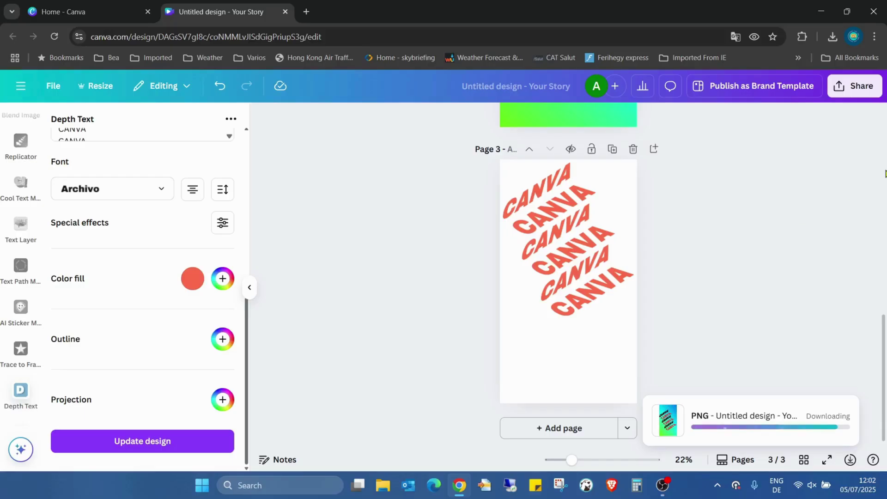
Download only Page 3 as a PNG by unticking Select all and ticking Page 3
{"action": "left_click", "coordinate": [854, 86]}
{"action": "left_click", "coordinate": [675, 326]}
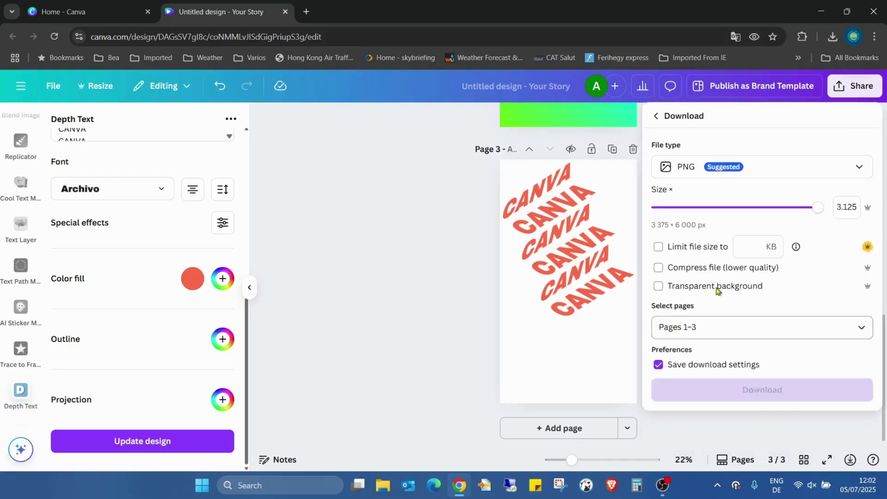
{"action": "left_click", "coordinate": [861, 326]}
{"action": "left_click", "coordinate": [667, 197]}
{"action": "scroll", "coordinate": [686, 252], "scroll_direction": "down", "scroll_amount": 1}
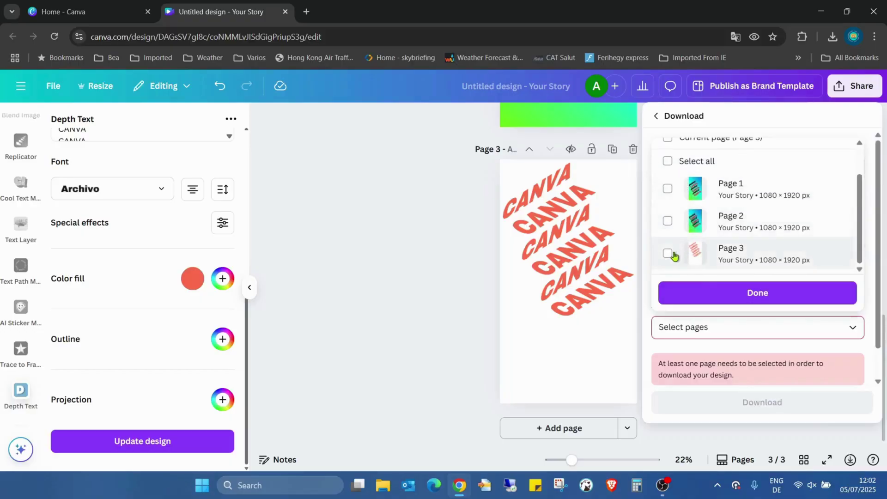
{"action": "left_click", "coordinate": [668, 253]}
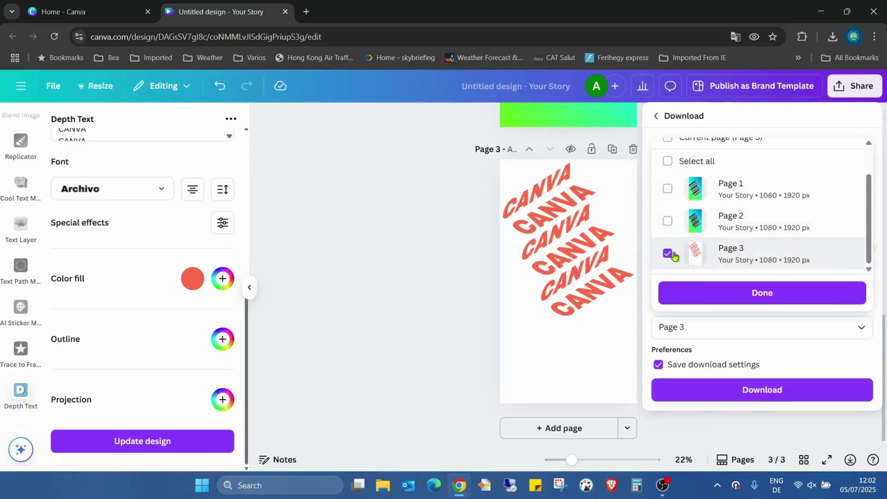
{"action": "left_click", "coordinate": [761, 293]}
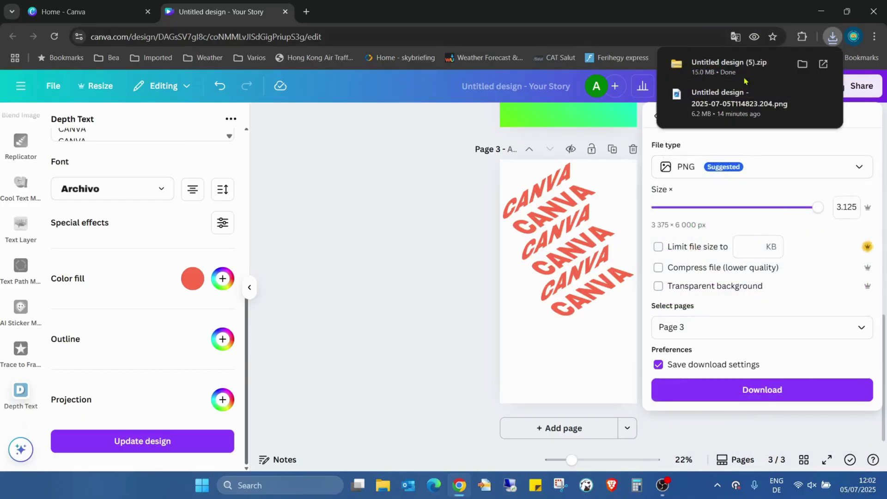
{"action": "left_click", "coordinate": [760, 392]}
{"action": "left_click", "coordinate": [815, 385]}
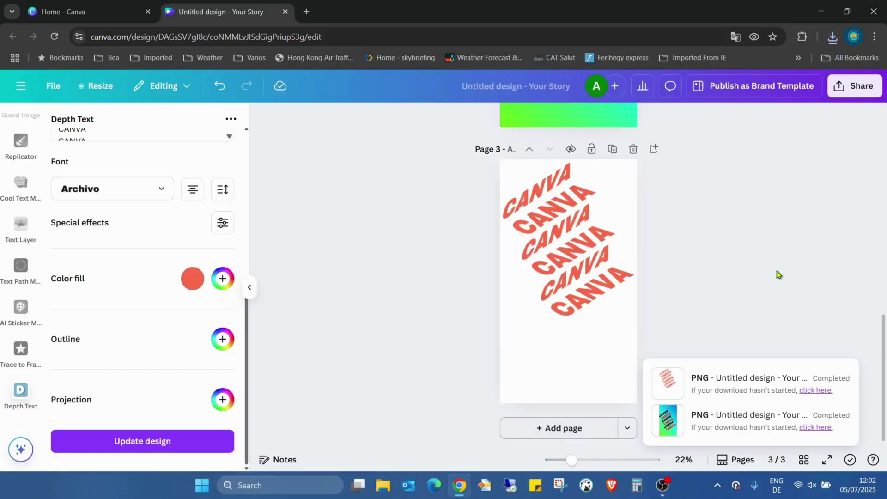
Delete the red CANVA lines and set the Depth Text colour fill to Deep blue
{"action": "left_click", "coordinate": [569, 243]}
{"action": "key", "text": "Delete"}
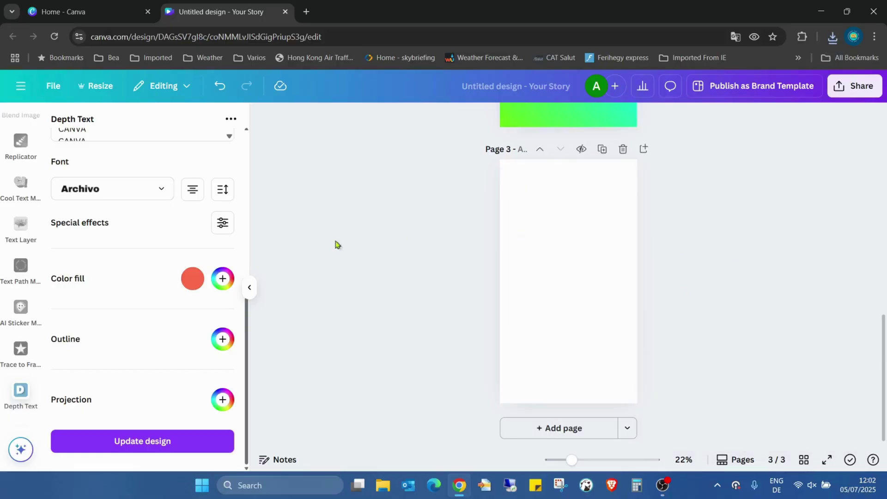
{"action": "left_click", "coordinate": [192, 278]}
{"action": "scroll", "coordinate": [298, 172], "scroll_direction": "down", "scroll_amount": 2}
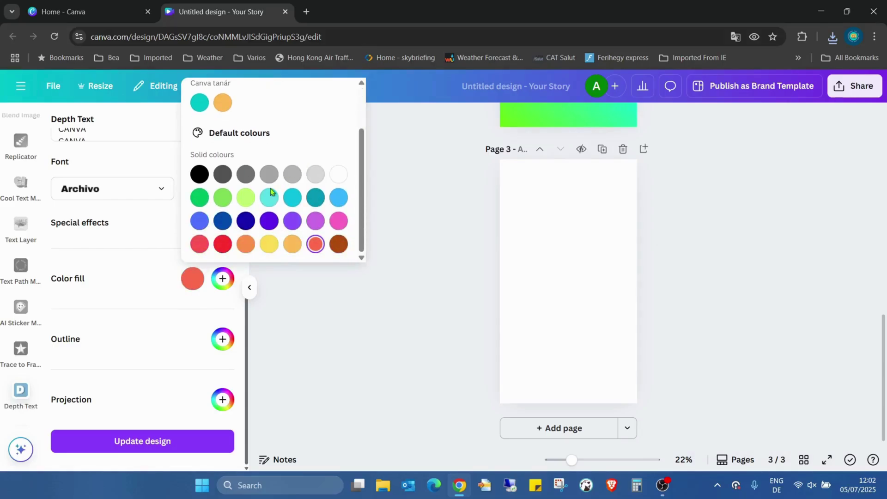
{"action": "left_click", "coordinate": [246, 221]}
{"action": "left_click", "coordinate": [130, 315]}
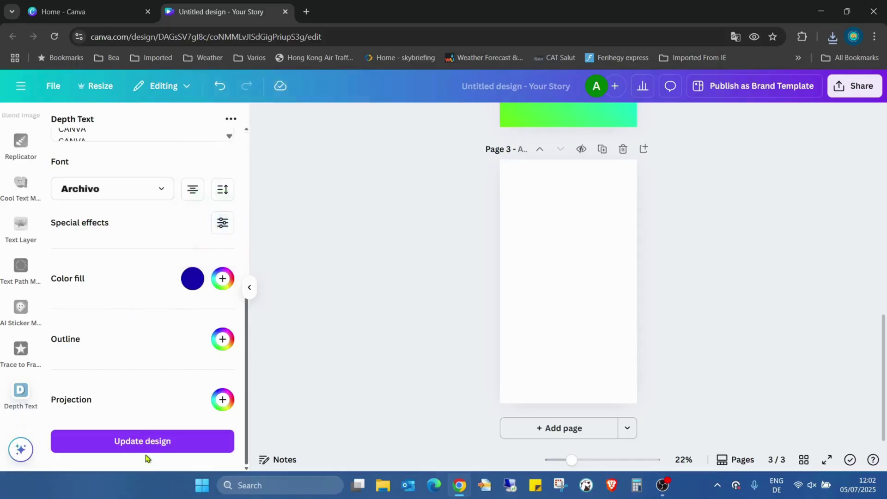
Update the design with the blue text, move it up and enlarge it across page 3
{"action": "left_click", "coordinate": [142, 441]}
{"action": "left_click_drag", "start_coordinate": [568, 274], "coordinate": [527, 191]}
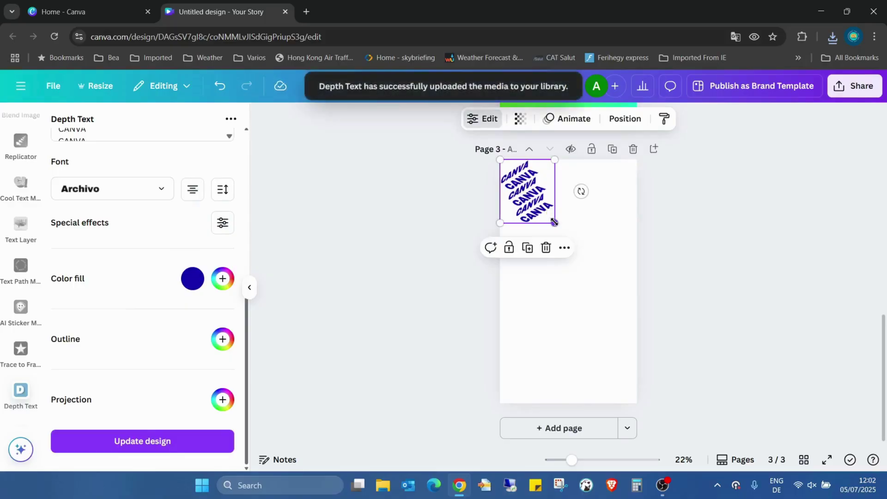
{"action": "left_click_drag", "start_coordinate": [553, 221], "coordinate": [595, 352]}
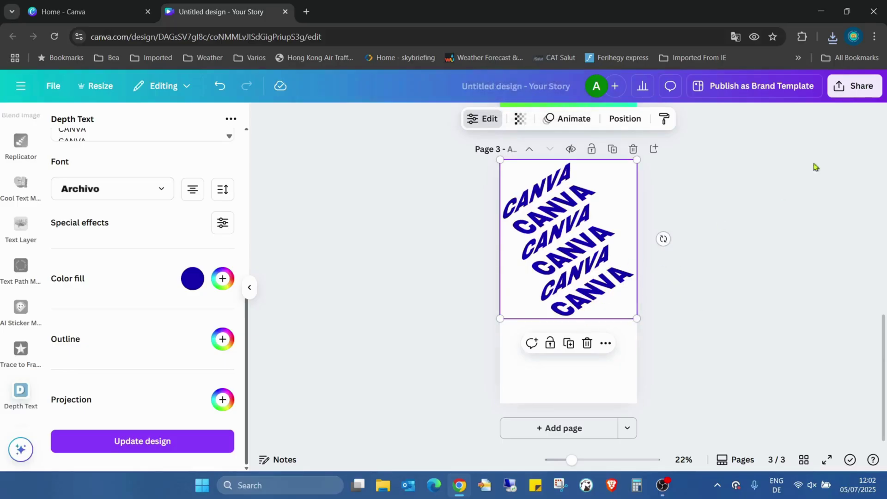
Download page 3 with the deep blue CANVA lines as a PNG
{"action": "left_click", "coordinate": [855, 86]}
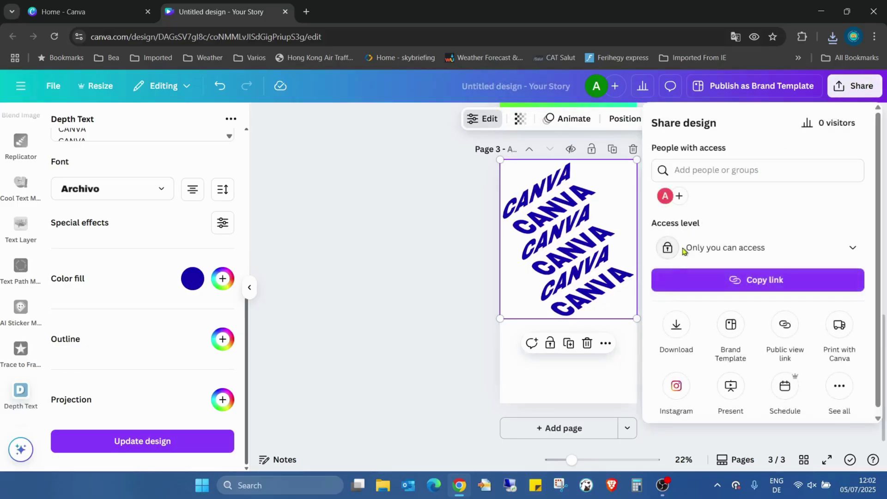
{"action": "left_click", "coordinate": [676, 326]}
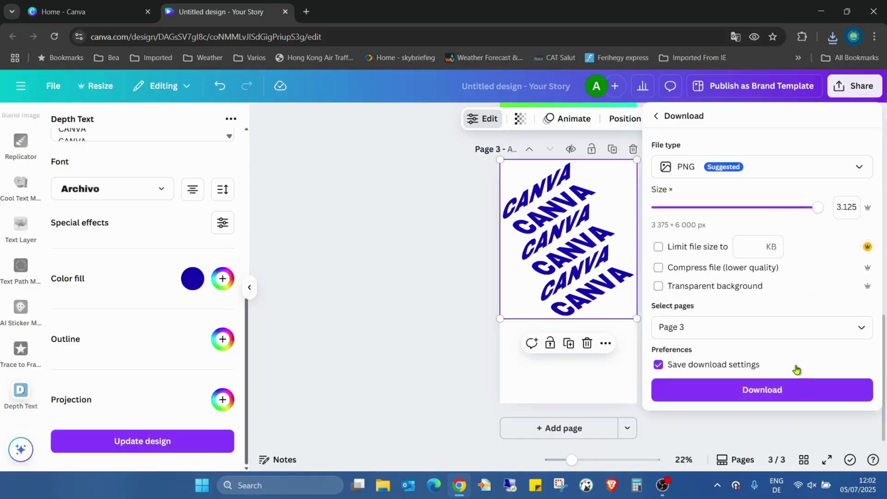
{"action": "left_click", "coordinate": [763, 389]}
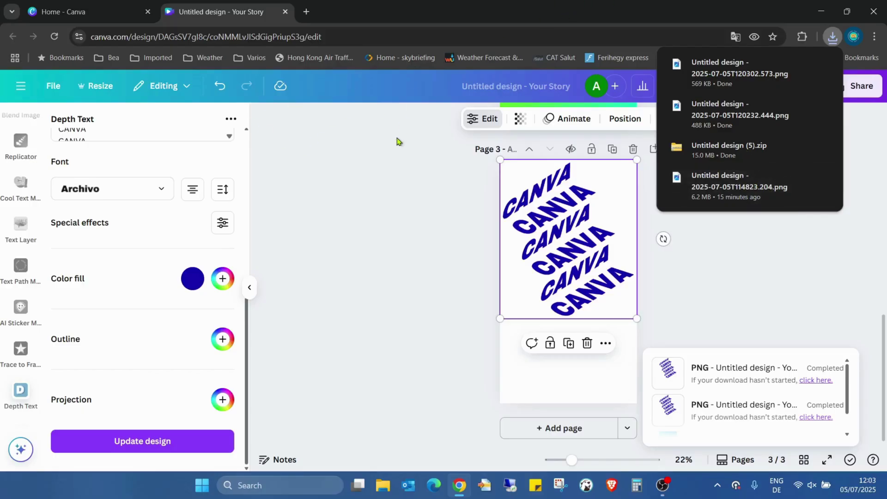
{"action": "left_click", "coordinate": [620, 257]}
Delete the blue text, regenerate it in Lime, and enlarge it across the top-left of page 3
{"action": "key", "text": "Delete"}
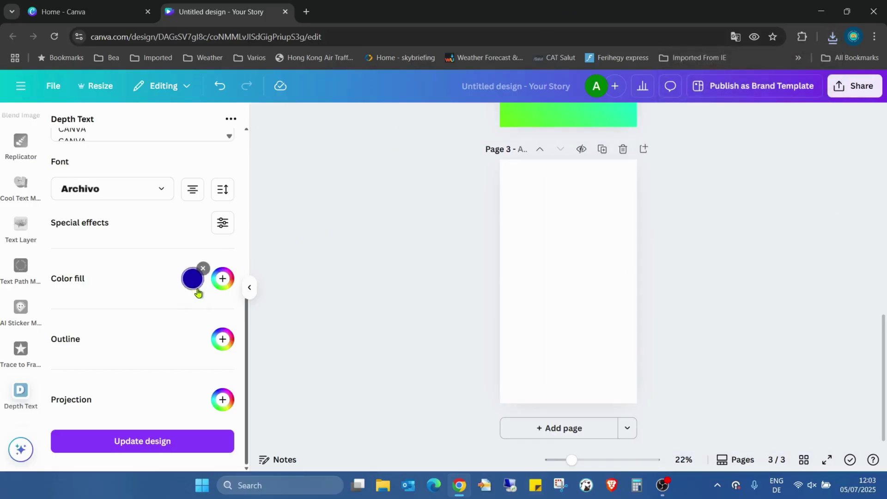
{"action": "left_click", "coordinate": [192, 278]}
{"action": "scroll", "coordinate": [277, 215], "scroll_direction": "down", "scroll_amount": 2}
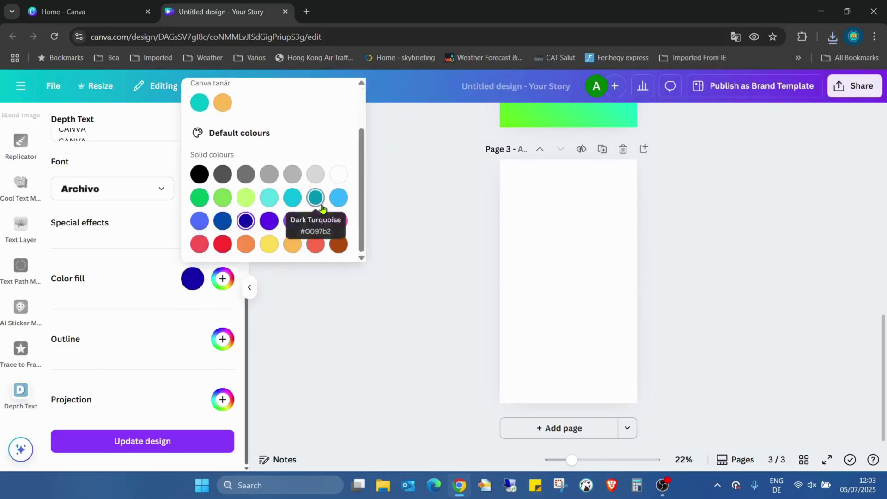
{"action": "left_click", "coordinate": [246, 198]}
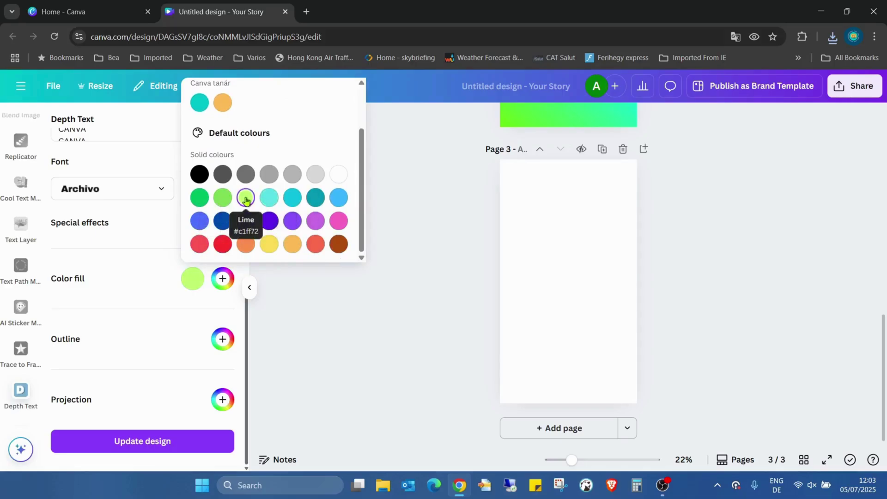
{"action": "left_click", "coordinate": [104, 263]}
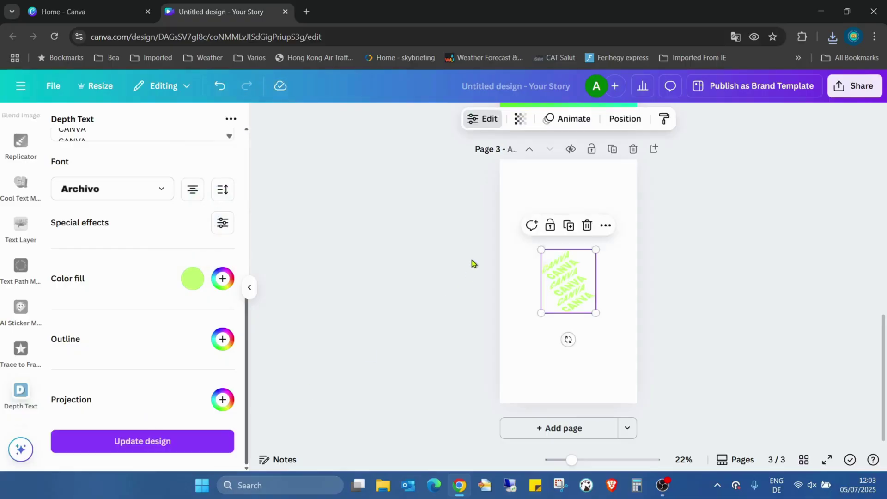
{"action": "left_click_drag", "start_coordinate": [568, 280], "coordinate": [526, 197]}
{"action": "mouse_move", "coordinate": [558, 229]}
{"action": "left_mouse_down"}
{"action": "mouse_move", "coordinate": [566, 341]}
{"action": "mouse_move", "coordinate": [579, 375]}
{"action": "left_mouse_up"}
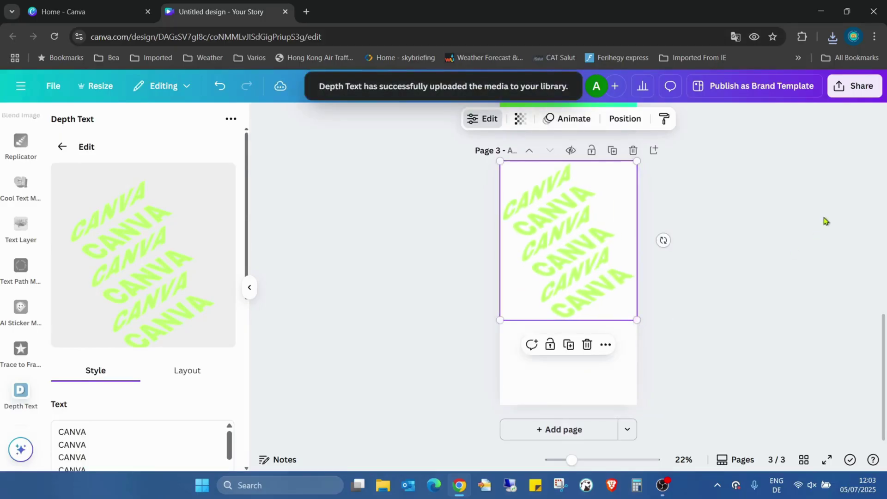
Download page 3 with the lime CANVA lines as a PNG
{"action": "left_click", "coordinate": [853, 85]}
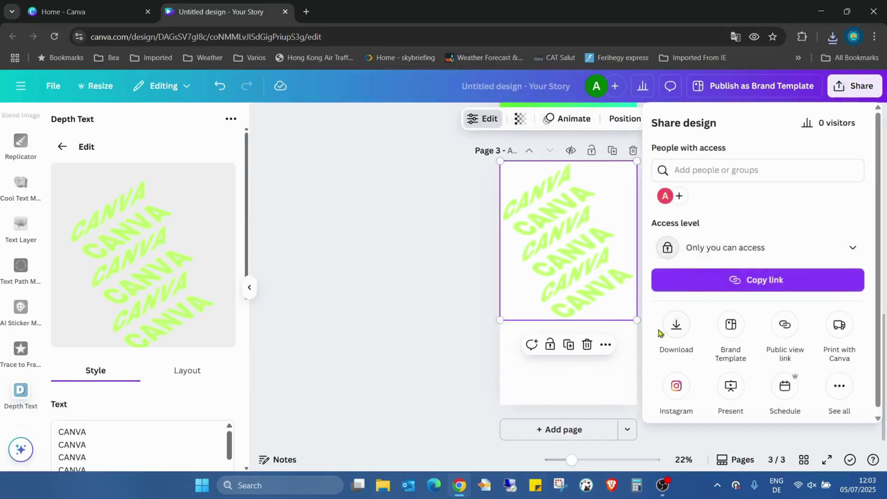
{"action": "left_click", "coordinate": [674, 324]}
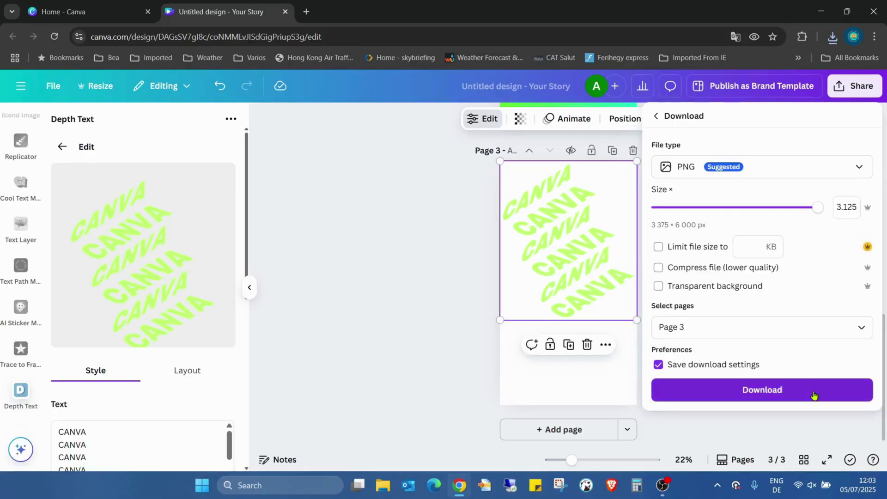
{"action": "left_click", "coordinate": [761, 390]}
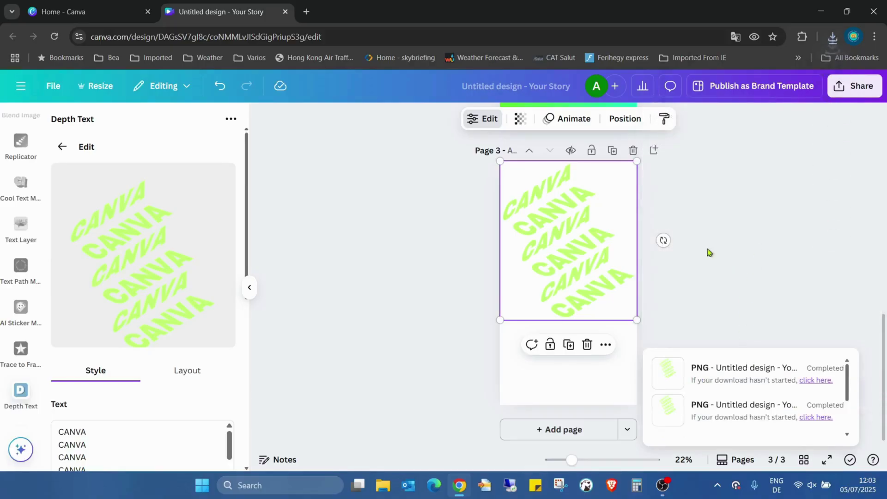
Dismiss the download notice and delete the lime CANVA lines, leaving page 3 blank
{"action": "key", "text": "Escape"}
{"action": "left_click", "coordinate": [604, 303]}
{"action": "key", "text": "Delete"}
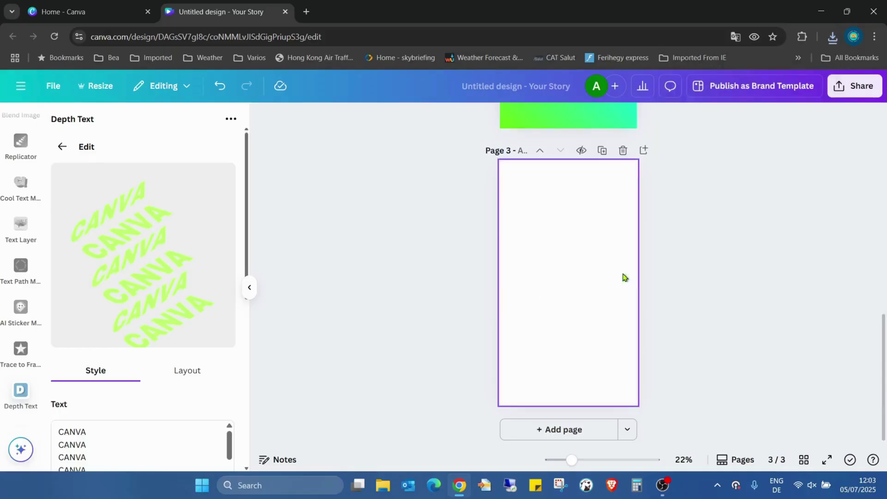
Bring the downloaded CANVA PNGs, including the lime one, from recent downloads onto page 3
{"action": "left_click", "coordinate": [839, 90]}
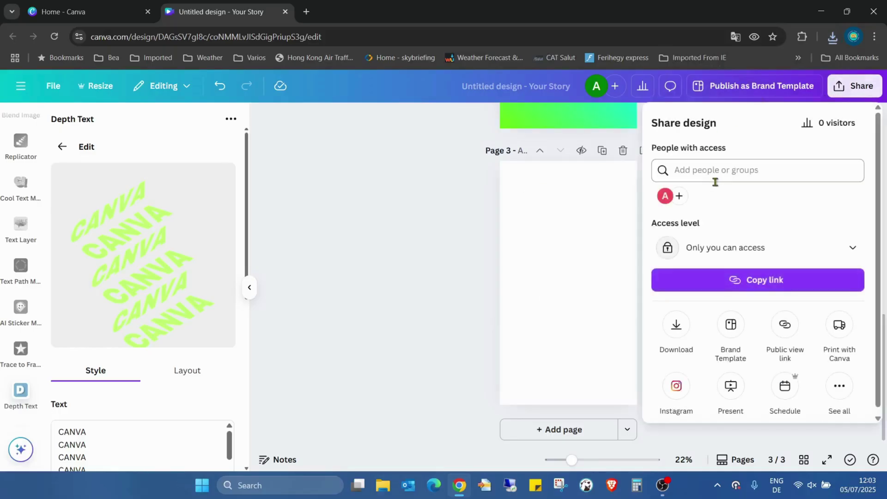
{"action": "left_click", "coordinate": [616, 162]}
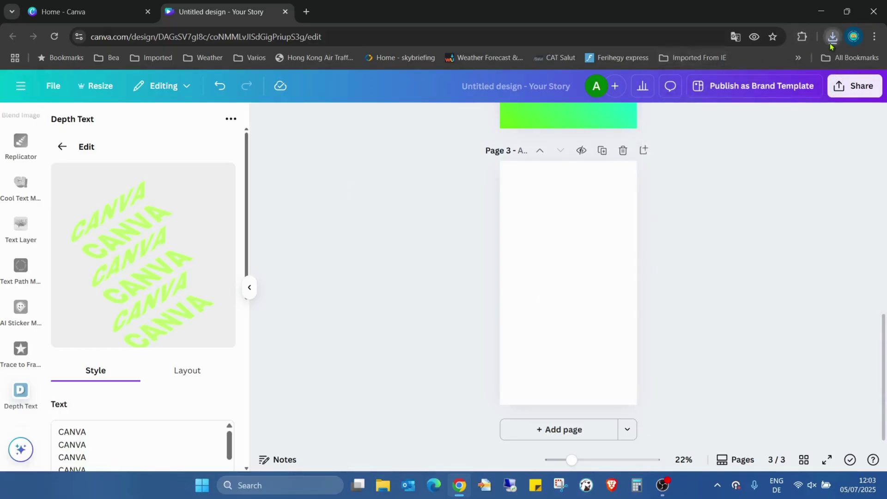
{"action": "left_click", "coordinate": [832, 38]}
{"action": "left_click_drag", "start_coordinate": [741, 179], "coordinate": [560, 213]}
{"action": "mouse_move", "coordinate": [741, 138]}
{"action": "left_mouse_down"}
{"action": "mouse_move", "coordinate": [505, 248]}
{"action": "mouse_move", "coordinate": [562, 264]}
{"action": "left_mouse_up"}
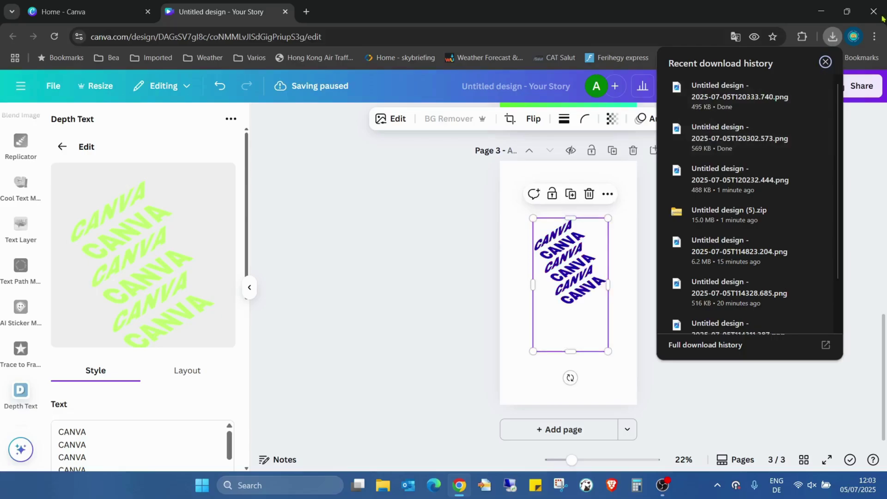
{"action": "left_click_drag", "start_coordinate": [740, 97], "coordinate": [577, 249]}
{"action": "left_click", "coordinate": [360, 239]}
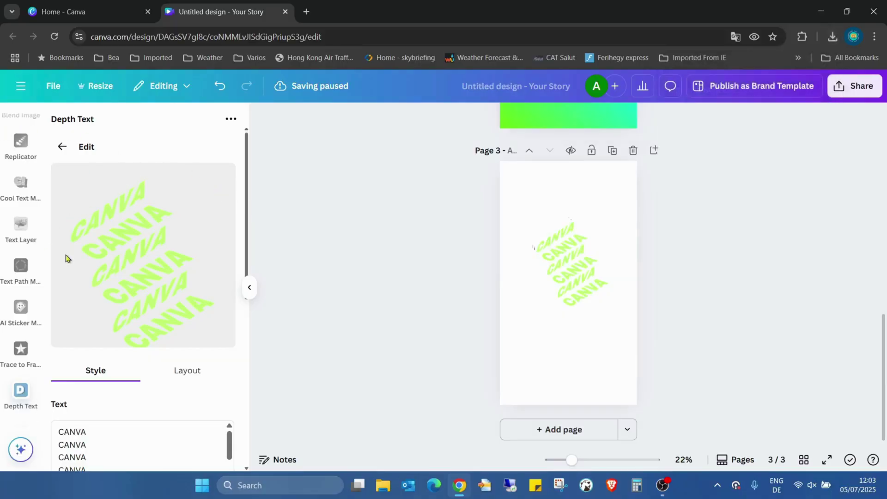
Fit the lime CANVA image to fill page 3 and remove its white background
{"action": "left_click_drag", "start_coordinate": [592, 257], "coordinate": [555, 193]}
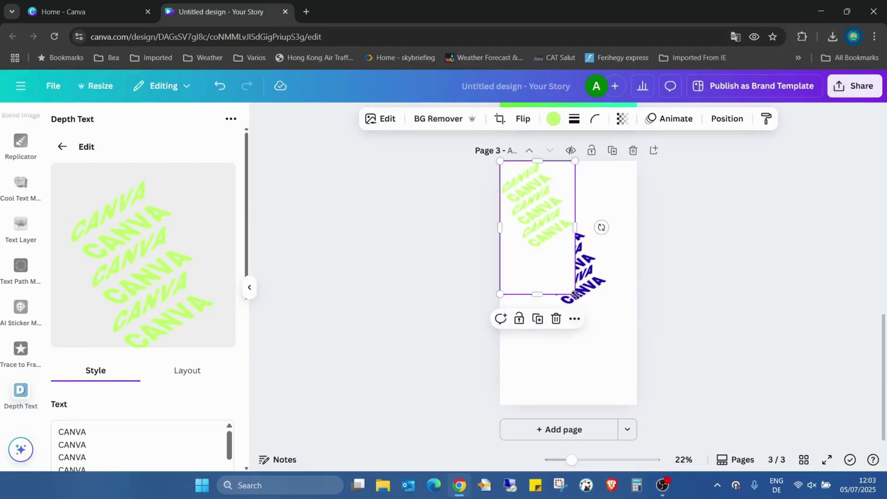
{"action": "left_click_drag", "start_coordinate": [574, 295], "coordinate": [638, 404]}
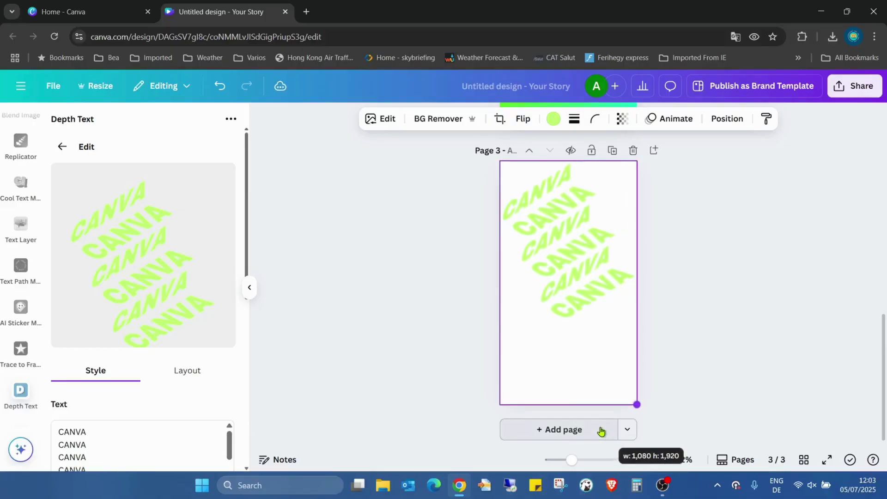
{"action": "left_click", "coordinate": [437, 119]}
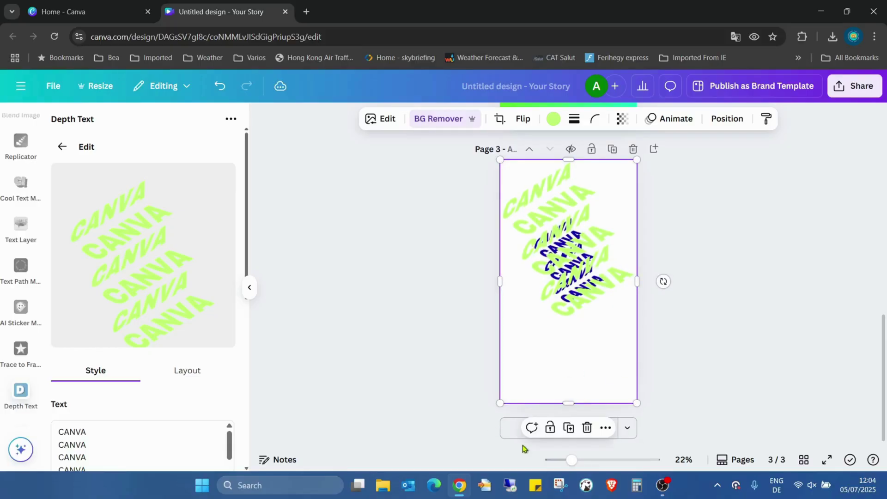
Add a blank page 4 and move the lime CANVA image from page 3 onto it, zooming to 42%
{"action": "left_click", "coordinate": [559, 429]}
{"action": "scroll", "coordinate": [659, 272], "scroll_direction": "up", "scroll_amount": 3}
{"action": "left_click_drag", "start_coordinate": [596, 173], "coordinate": [585, 439]}
{"action": "left_click", "coordinate": [720, 253]}
{"action": "left_click_drag", "start_coordinate": [527, 160], "coordinate": [554, 416]}
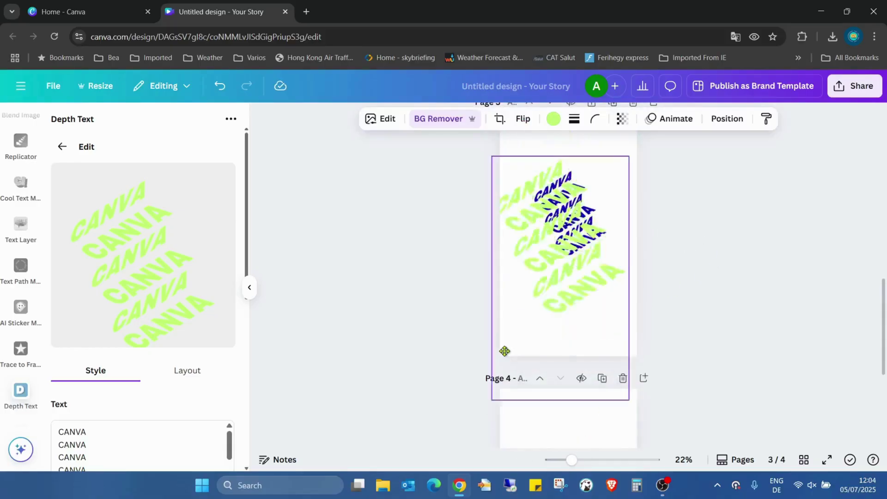
{"action": "left_click_drag", "start_coordinate": [551, 322], "coordinate": [569, 280]}
{"action": "left_click", "coordinate": [811, 265]}
{"action": "left_click", "coordinate": [541, 418]}
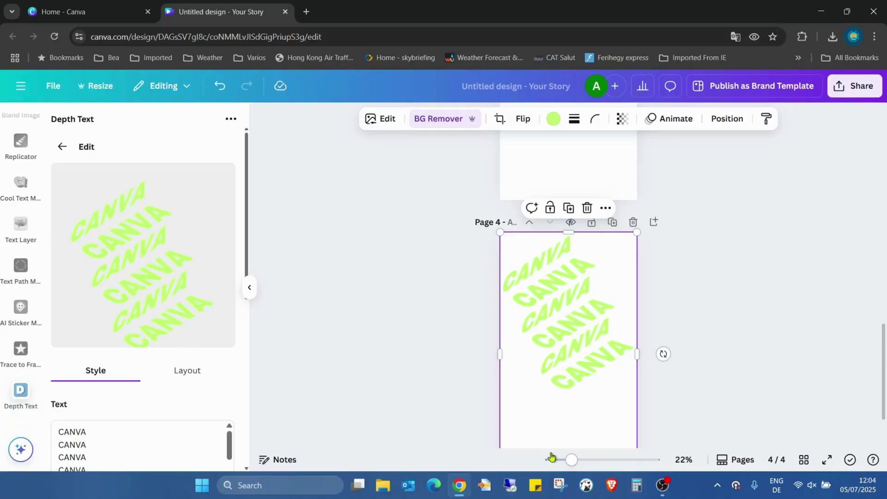
{"action": "left_click_drag", "start_coordinate": [569, 459], "coordinate": [589, 459]}
{"action": "scroll", "coordinate": [647, 306], "scroll_direction": "down", "scroll_amount": 1}
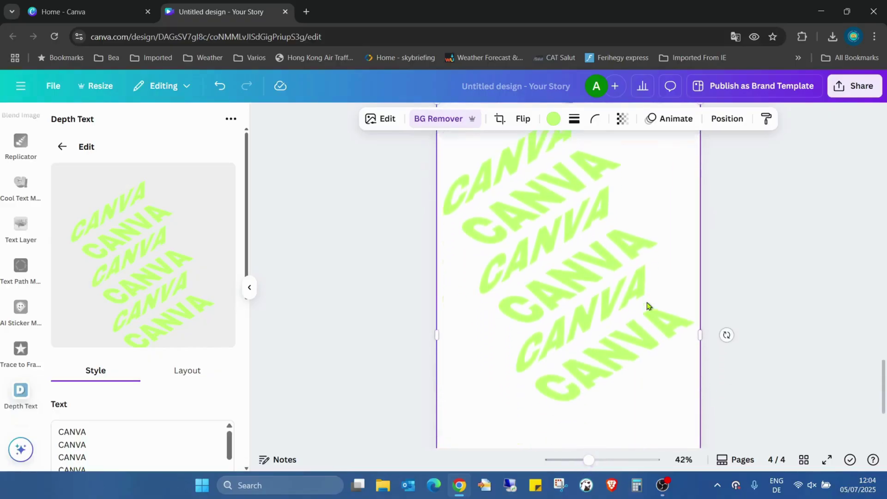
{"action": "scroll", "coordinate": [634, 305], "scroll_direction": "up", "scroll_amount": 2}
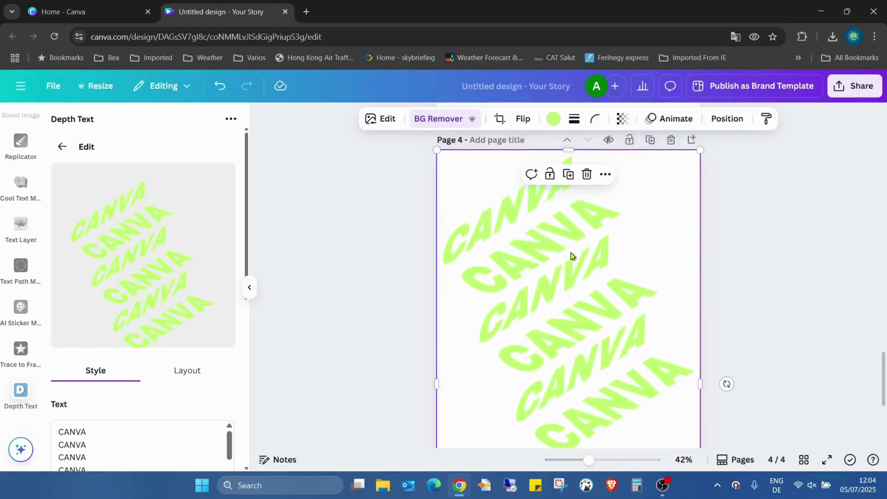
Magic-erase the top and lower lime CANVA rows so only two slanted lines remain
{"action": "left_click", "coordinate": [386, 119]}
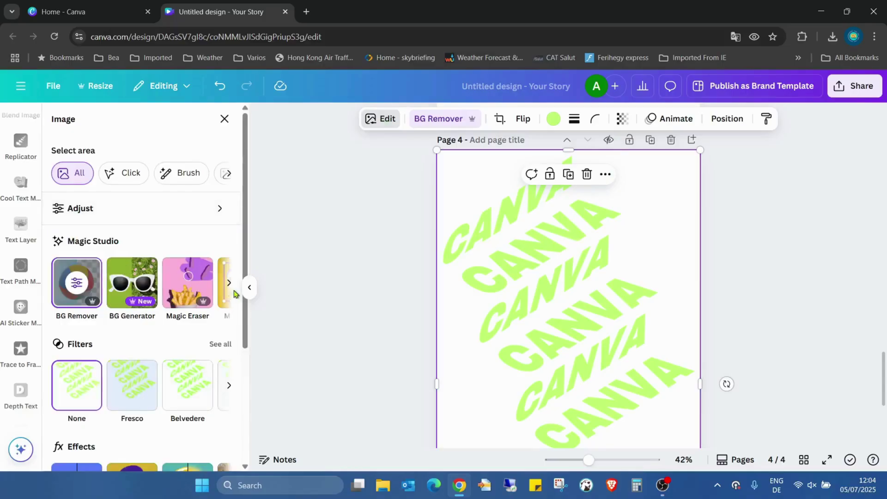
{"action": "left_click", "coordinate": [198, 277]}
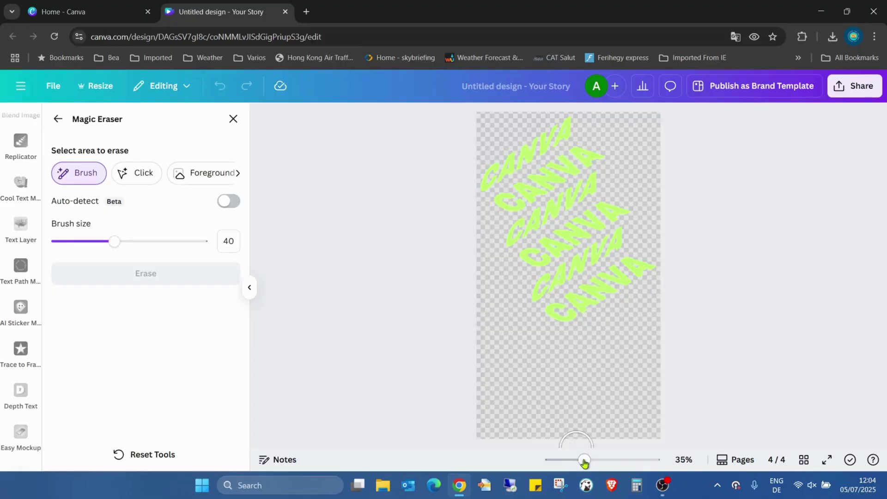
{"action": "left_click_drag", "start_coordinate": [585, 461], "coordinate": [593, 461]}
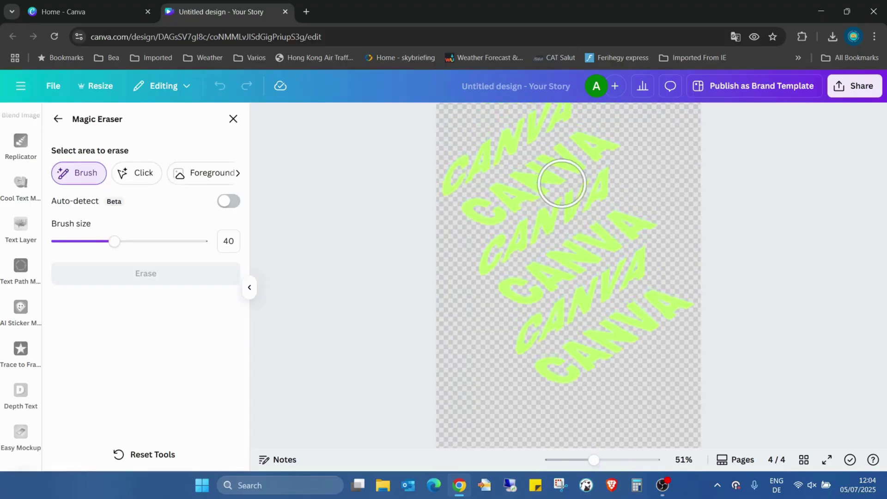
{"action": "scroll", "coordinate": [526, 153], "scroll_direction": "up", "scroll_amount": 1}
{"action": "mouse_move", "coordinate": [548, 146]}
{"action": "left_mouse_down"}
{"action": "mouse_move", "coordinate": [568, 135]}
{"action": "mouse_move", "coordinate": [512, 226]}
{"action": "left_mouse_up"}
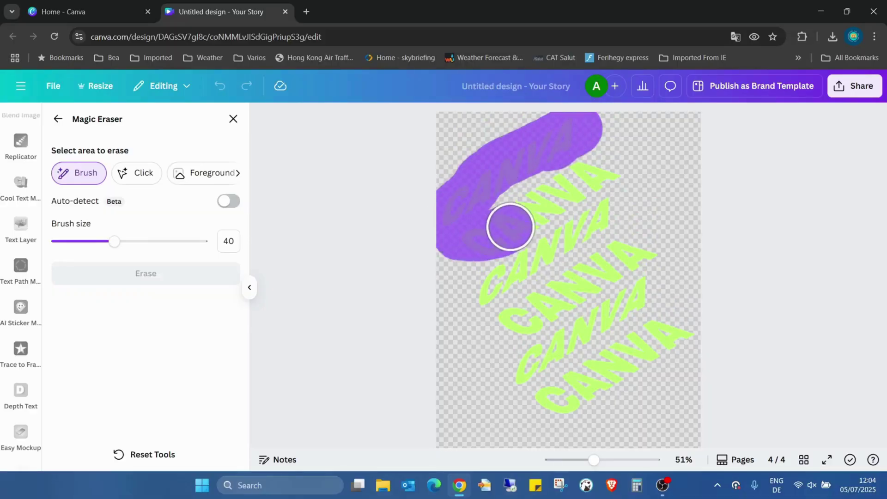
{"action": "mouse_move", "coordinate": [512, 227]}
{"action": "left_mouse_down"}
{"action": "mouse_move", "coordinate": [617, 156]}
{"action": "mouse_move", "coordinate": [548, 162]}
{"action": "mouse_move", "coordinate": [495, 202]}
{"action": "left_mouse_up"}
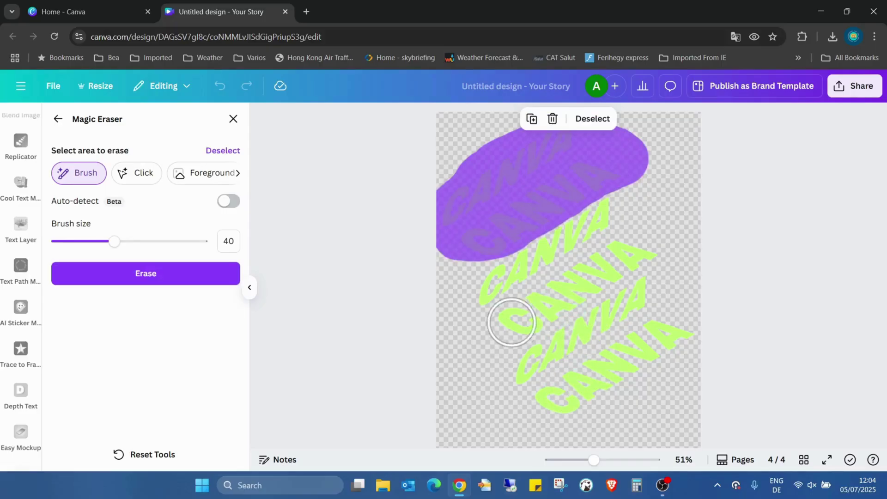
{"action": "mouse_move", "coordinate": [506, 325]}
{"action": "left_mouse_down"}
{"action": "mouse_move", "coordinate": [651, 239]}
{"action": "mouse_move", "coordinate": [661, 267]}
{"action": "mouse_move", "coordinate": [499, 380]}
{"action": "mouse_move", "coordinate": [552, 319]}
{"action": "mouse_move", "coordinate": [657, 252]}
{"action": "left_mouse_up"}
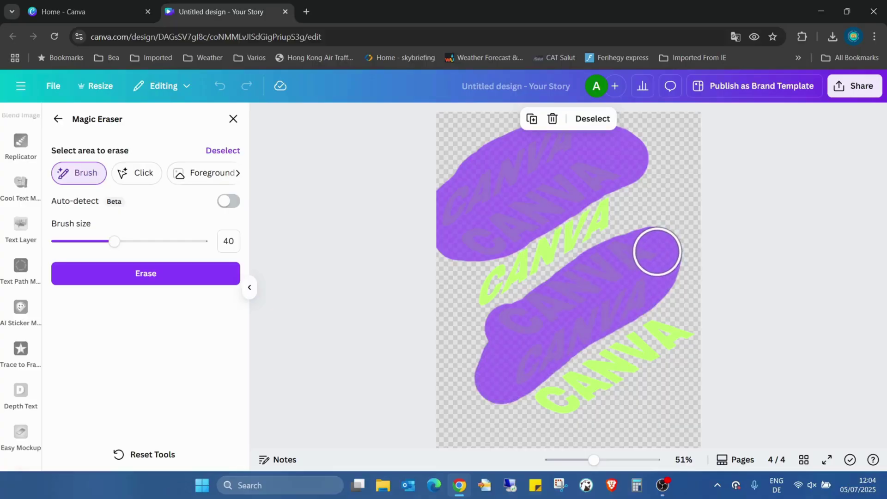
{"action": "left_click", "coordinate": [173, 274]}
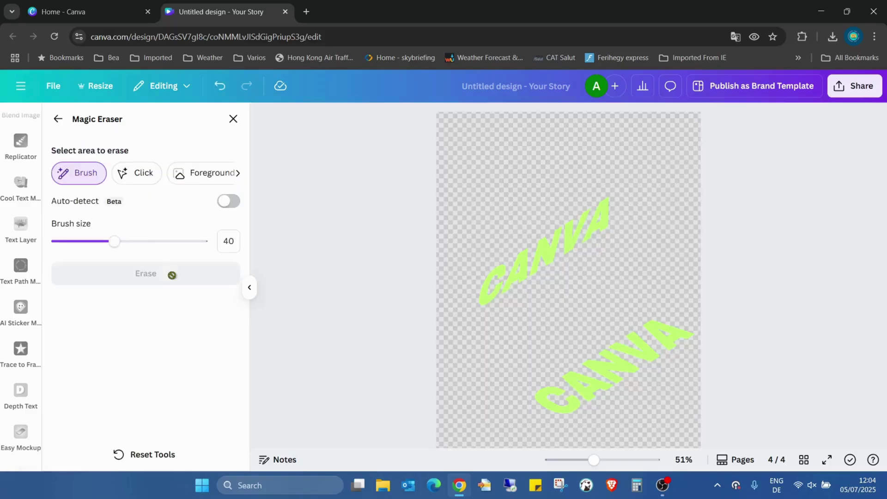
Move the blue CANVA stack from page 3 onto page 4, scale it to the page and strip its white background
{"action": "left_click", "coordinate": [234, 119]}
{"action": "scroll", "coordinate": [644, 297], "scroll_direction": "down", "scroll_amount": 2}
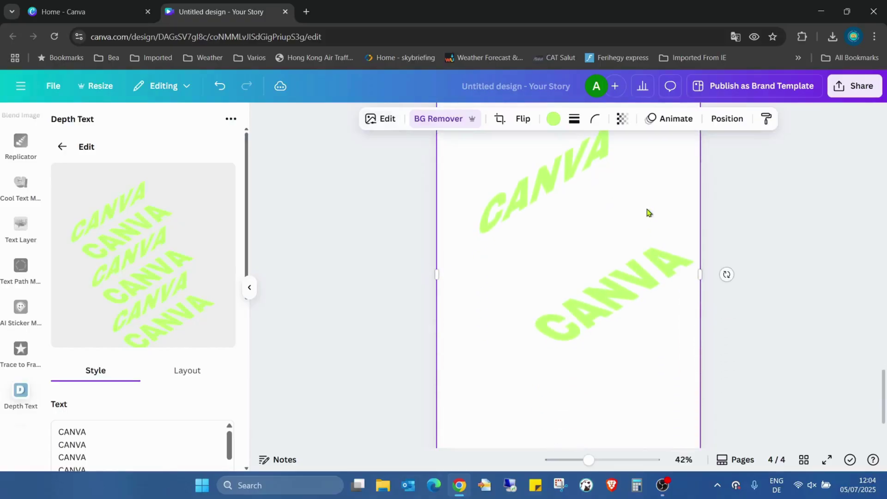
{"action": "scroll", "coordinate": [651, 297], "scroll_direction": "up", "scroll_amount": 4}
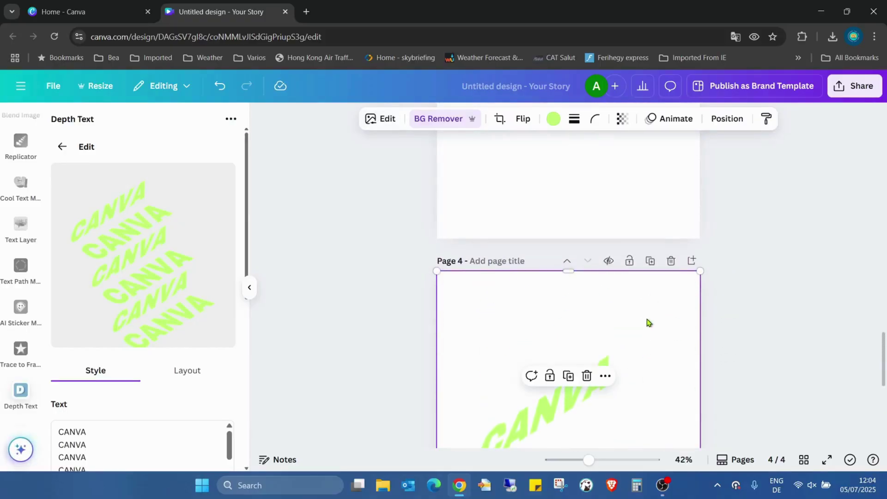
{"action": "scroll", "coordinate": [651, 305], "scroll_direction": "down", "scroll_amount": 3}
{"action": "scroll", "coordinate": [636, 283], "scroll_direction": "up", "scroll_amount": 6}
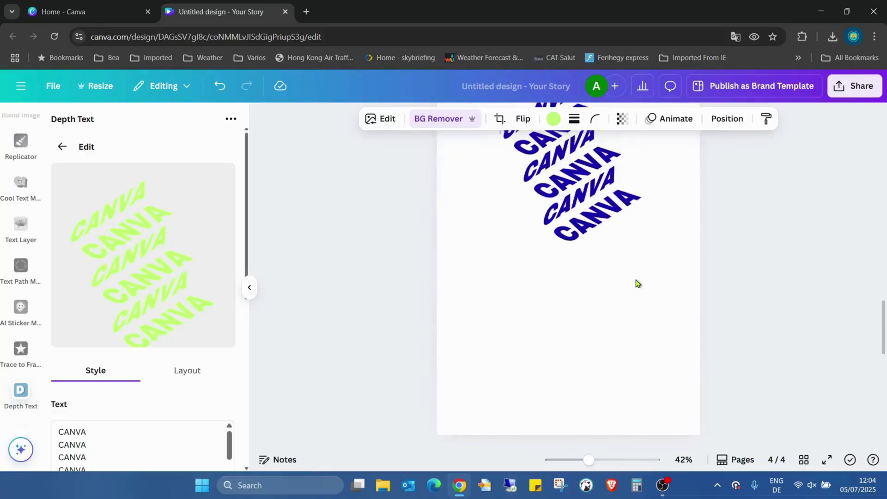
{"action": "scroll", "coordinate": [637, 283], "scroll_direction": "up", "scroll_amount": 3}
{"action": "left_click", "coordinate": [609, 312]}
{"action": "left_click_drag", "start_coordinate": [568, 333], "coordinate": [513, 277]}
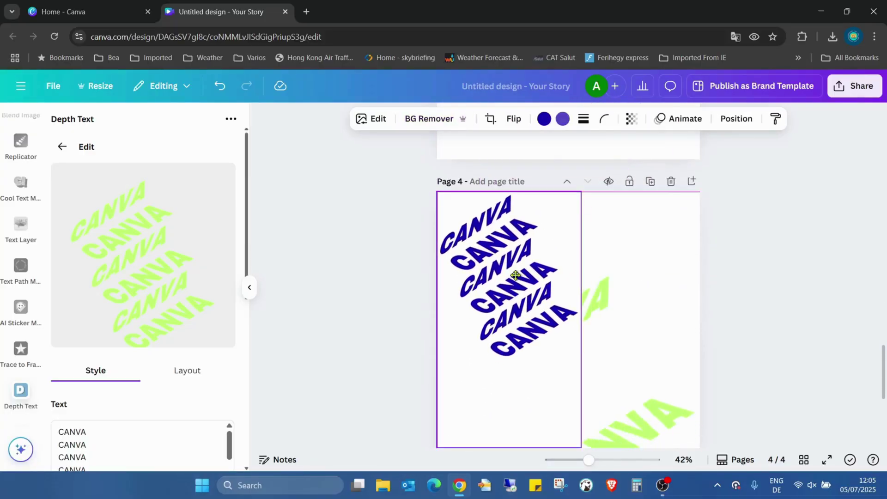
{"action": "scroll", "coordinate": [593, 287], "scroll_direction": "down", "scroll_amount": 5}
{"action": "left_click_drag", "start_coordinate": [580, 220], "coordinate": [657, 463]}
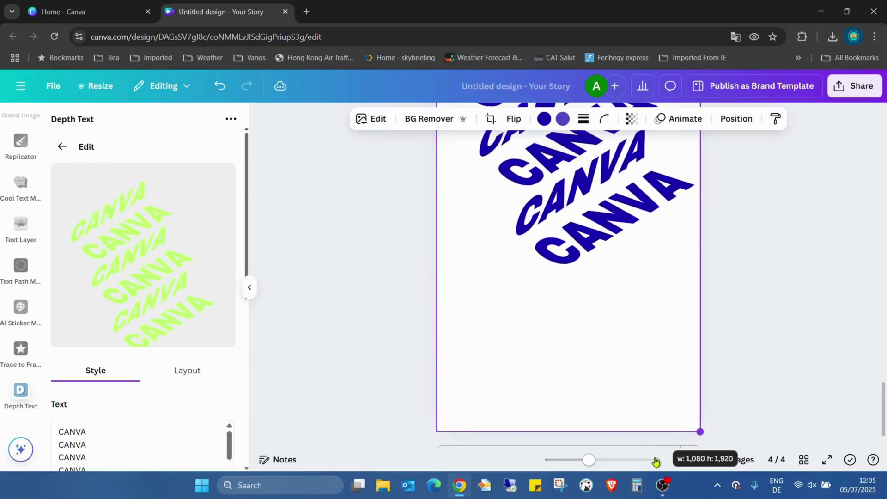
{"action": "scroll", "coordinate": [622, 376], "scroll_direction": "up", "scroll_amount": 1}
{"action": "scroll", "coordinate": [622, 377], "scroll_direction": "up", "scroll_amount": 3}
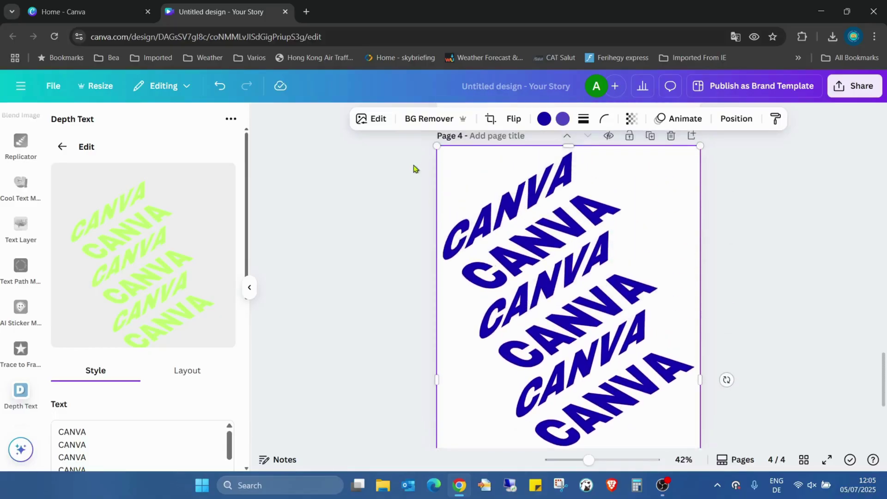
{"action": "left_click", "coordinate": [429, 119]}
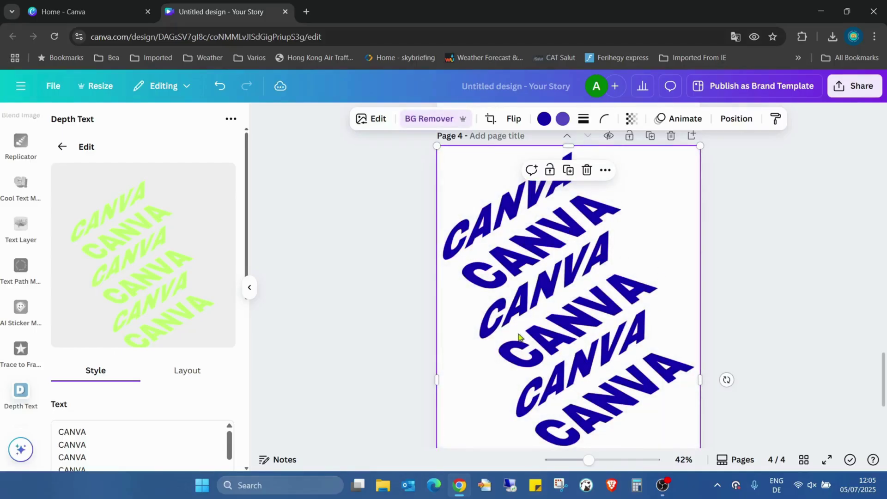
Magic-erase the first, third, fourth and bottom blue CANVA rows, leaving two blue lines
{"action": "left_click", "coordinate": [375, 120]}
{"action": "left_click", "coordinate": [187, 282]}
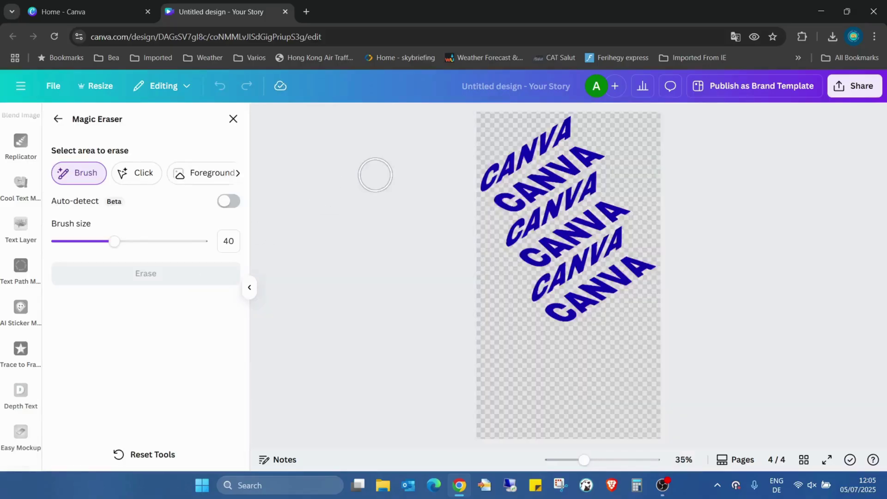
{"action": "left_click_drag", "start_coordinate": [485, 175], "coordinate": [556, 131]}
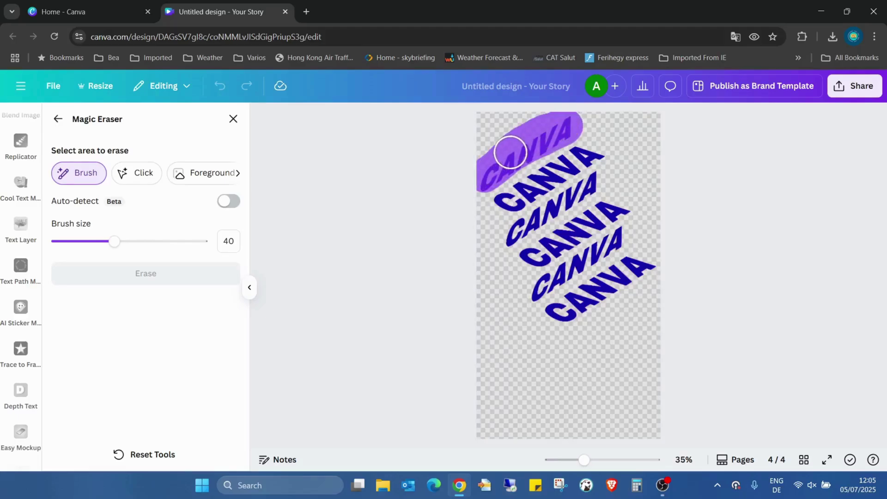
{"action": "left_click_drag", "start_coordinate": [495, 163], "coordinate": [496, 164]}
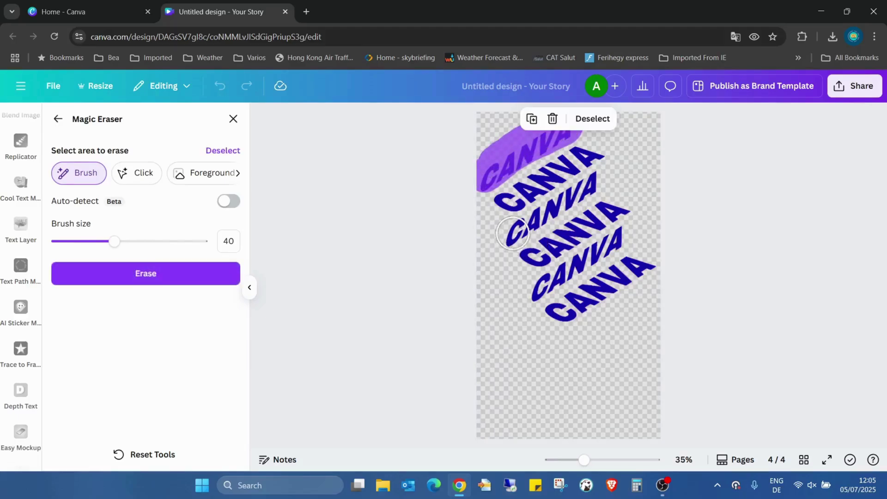
{"action": "left_click_drag", "start_coordinate": [512, 233], "coordinate": [602, 189]}
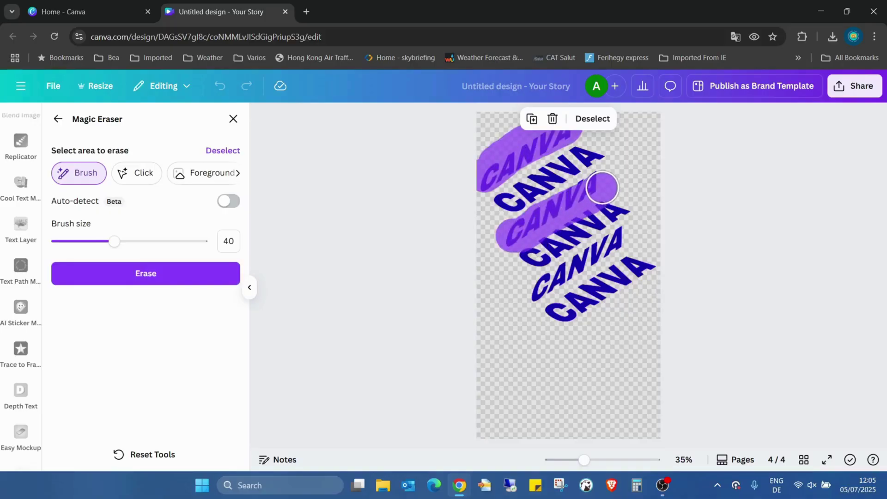
{"action": "left_click_drag", "start_coordinate": [616, 210], "coordinate": [536, 253]}
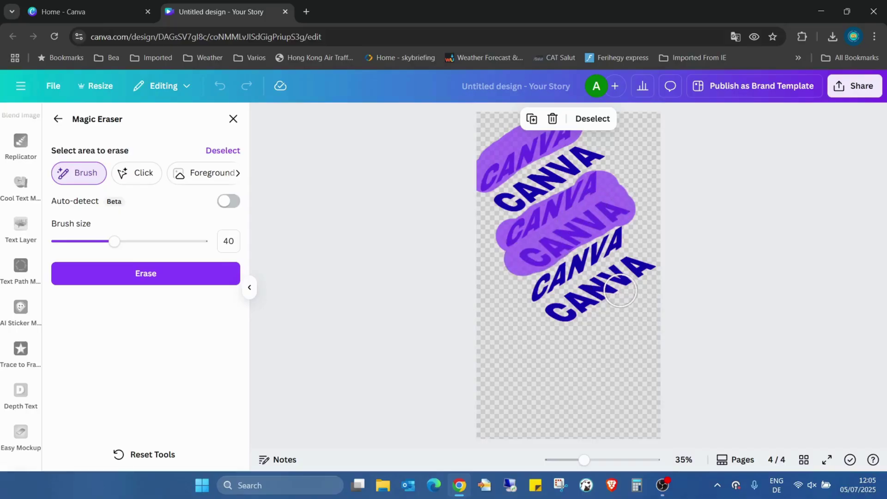
{"action": "mouse_move", "coordinate": [644, 273]}
{"action": "left_mouse_down"}
{"action": "mouse_move", "coordinate": [550, 316]}
{"action": "mouse_move", "coordinate": [640, 271]}
{"action": "left_mouse_up"}
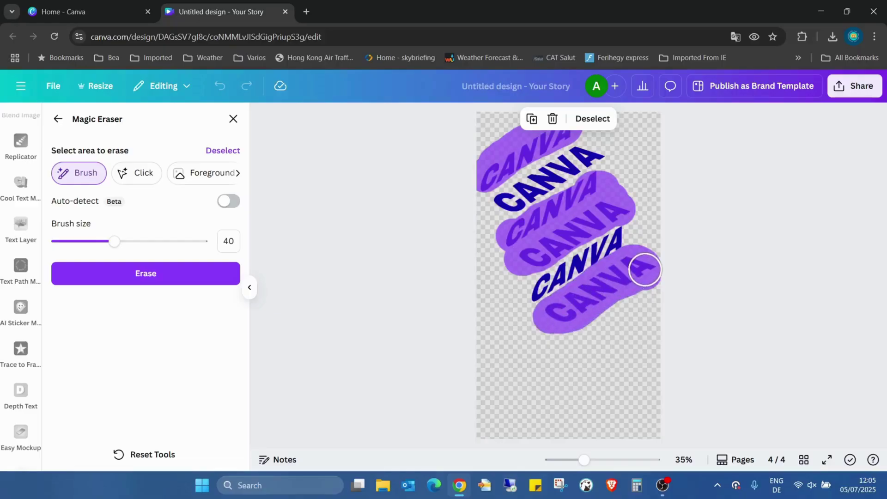
{"action": "left_click", "coordinate": [179, 270]}
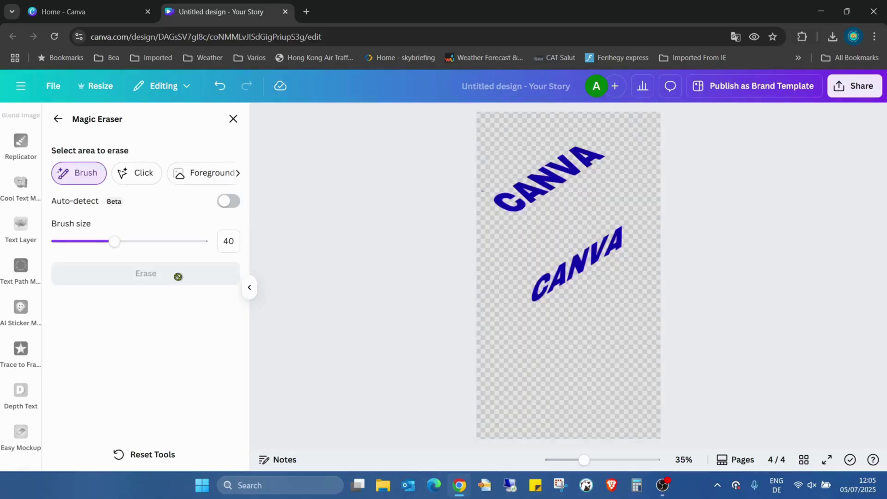
Leave the eraser and stretch the red CANVA stack on page 3 to the page's bottom-right corner
{"action": "left_click", "coordinate": [233, 119]}
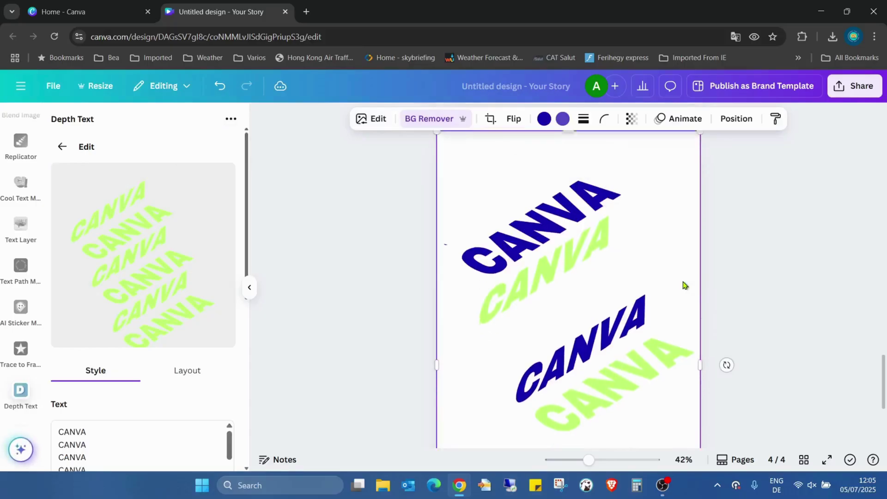
{"action": "scroll", "coordinate": [684, 285], "scroll_direction": "down", "scroll_amount": 3}
{"action": "scroll", "coordinate": [684, 285], "scroll_direction": "up", "scroll_amount": 3}
{"action": "scroll", "coordinate": [684, 284], "scroll_direction": "up", "scroll_amount": 5}
{"action": "left_click", "coordinate": [589, 266]}
{"action": "scroll", "coordinate": [590, 266], "scroll_direction": "up", "scroll_amount": 3}
{"action": "left_click_drag", "start_coordinate": [575, 347], "coordinate": [506, 272]}
{"action": "scroll", "coordinate": [561, 256], "scroll_direction": "down", "scroll_amount": 3}
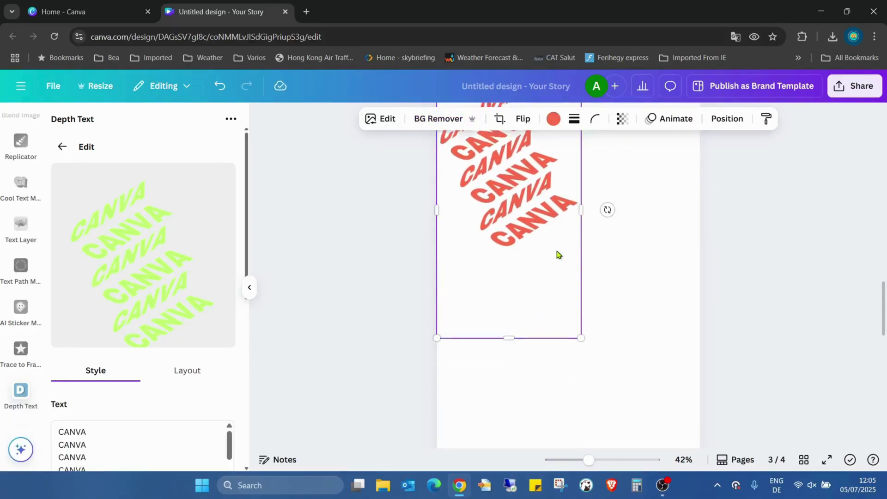
{"action": "left_click_drag", "start_coordinate": [579, 325], "coordinate": [651, 436]}
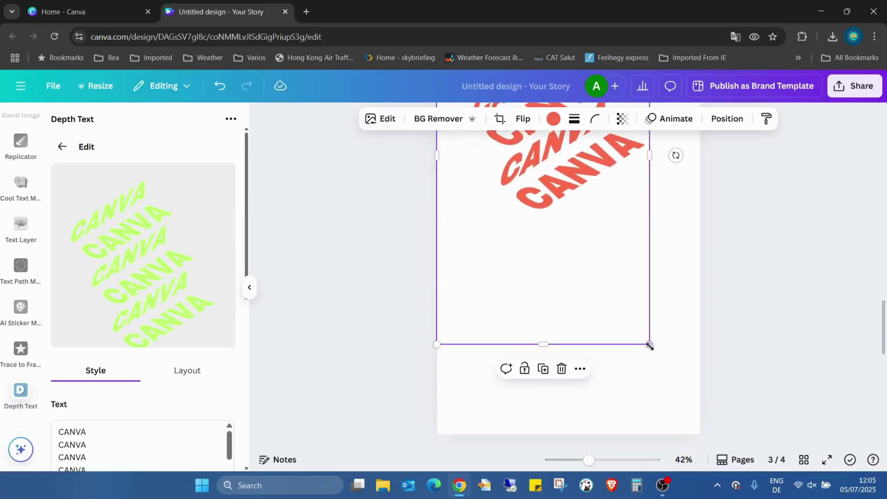
{"action": "left_click_drag", "start_coordinate": [649, 344], "coordinate": [695, 440]}
{"action": "scroll", "coordinate": [645, 284], "scroll_direction": "up", "scroll_amount": 5}
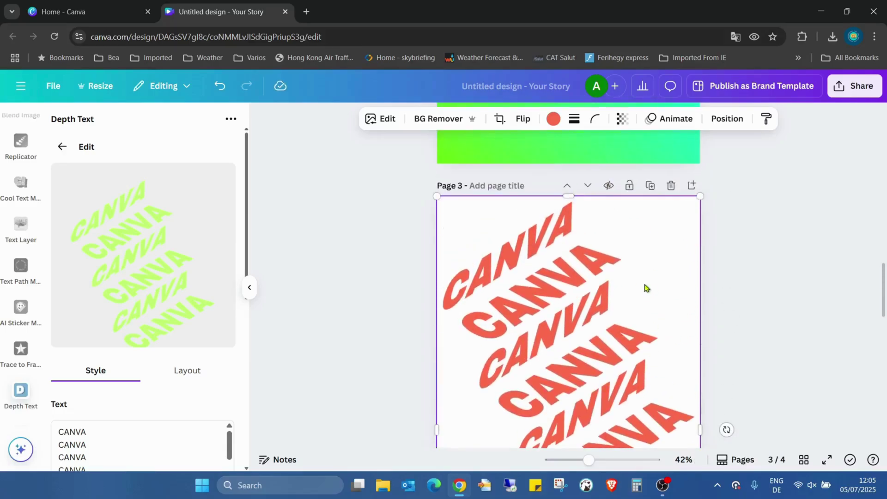
Magic-erase the second and lower red CANVA lines so only two red lines stay
{"action": "left_click", "coordinate": [381, 119]}
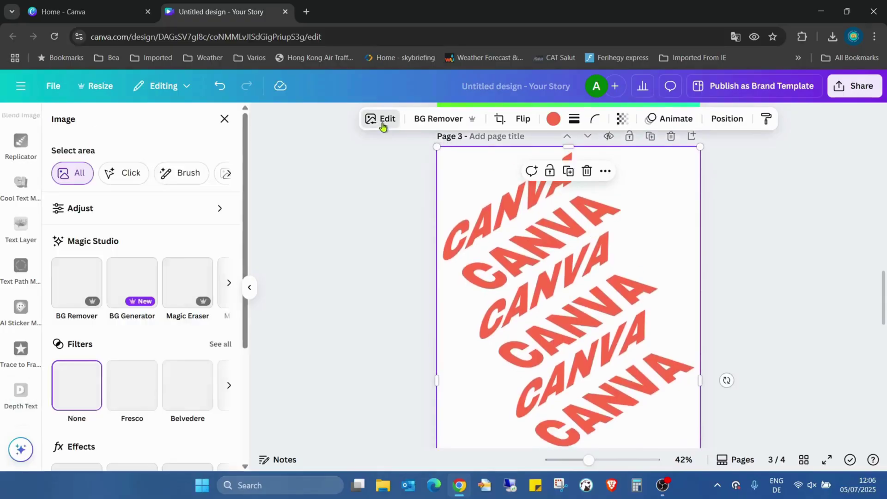
{"action": "left_click", "coordinate": [187, 281]}
{"action": "mouse_move", "coordinate": [511, 204]}
{"action": "left_mouse_down"}
{"action": "mouse_move", "coordinate": [601, 162]}
{"action": "mouse_move", "coordinate": [514, 226]}
{"action": "mouse_move", "coordinate": [595, 158]}
{"action": "left_mouse_up"}
{"action": "mouse_move", "coordinate": [566, 317]}
{"action": "left_mouse_down"}
{"action": "mouse_move", "coordinate": [550, 299]}
{"action": "mouse_move", "coordinate": [630, 244]}
{"action": "left_mouse_up"}
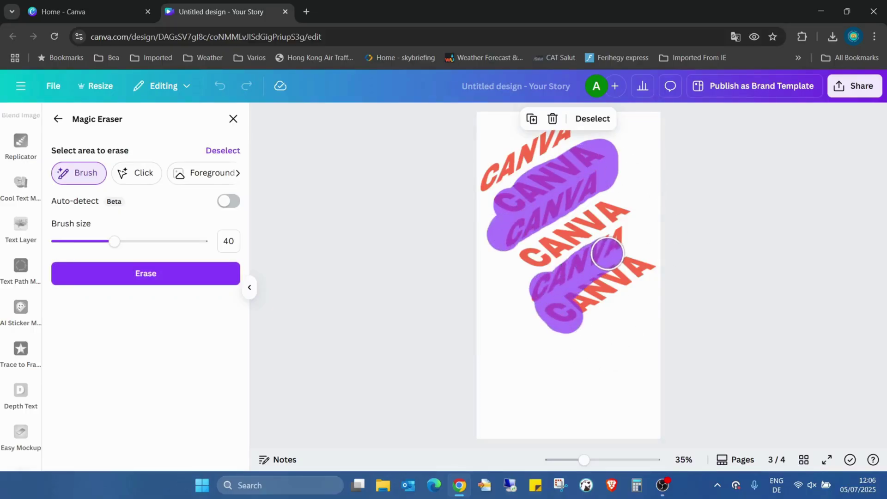
{"action": "left_click_drag", "start_coordinate": [633, 252], "coordinate": [597, 306]}
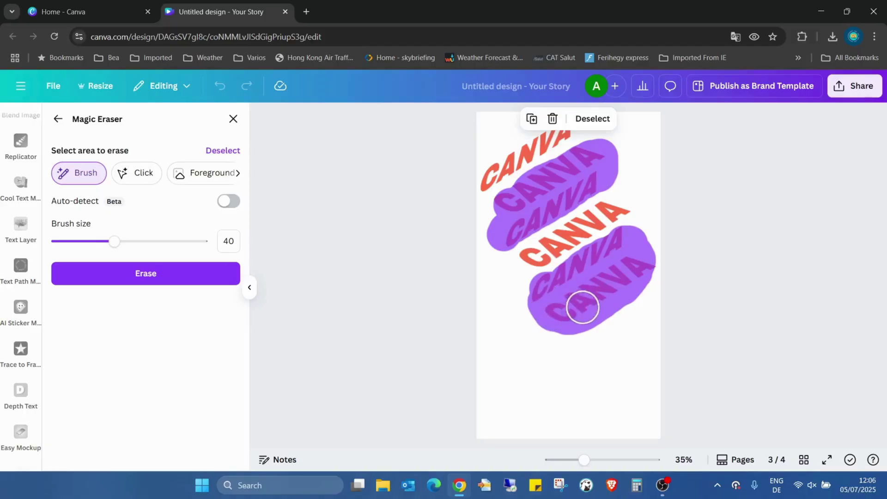
{"action": "left_click", "coordinate": [145, 273]}
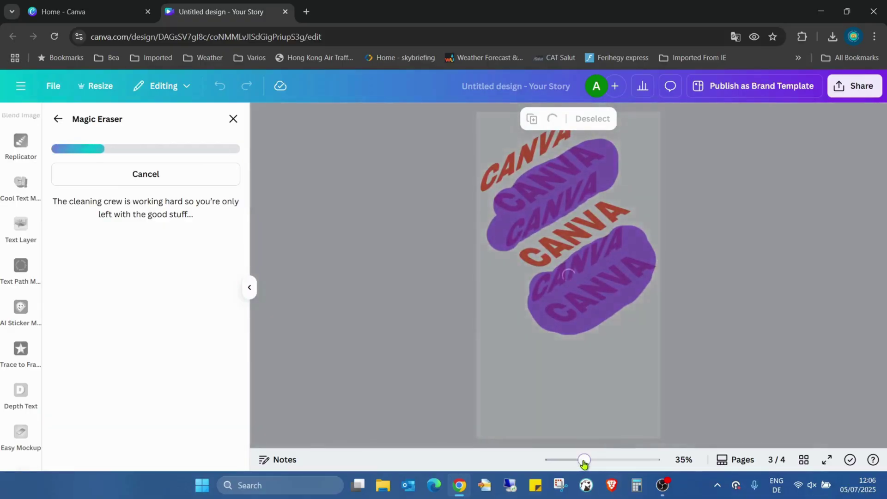
Erase the leftover lines and faint traces between the two remaining red lines in two more passes
{"action": "left_click_drag", "start_coordinate": [584, 459], "coordinate": [569, 463]}
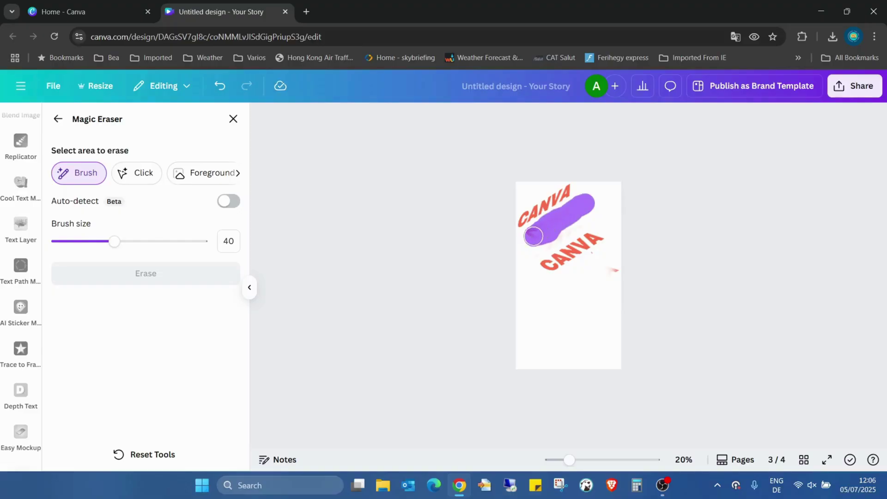
{"action": "left_click_drag", "start_coordinate": [582, 204], "coordinate": [533, 236]}
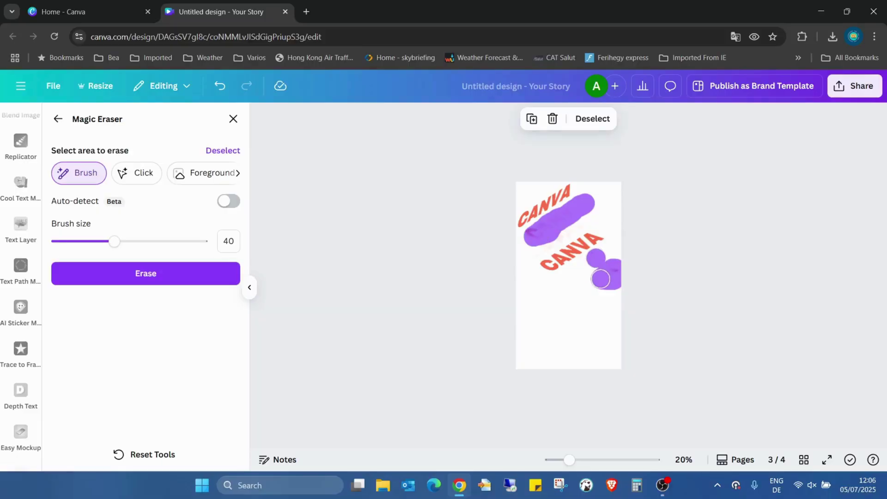
{"action": "left_click", "coordinate": [175, 273]}
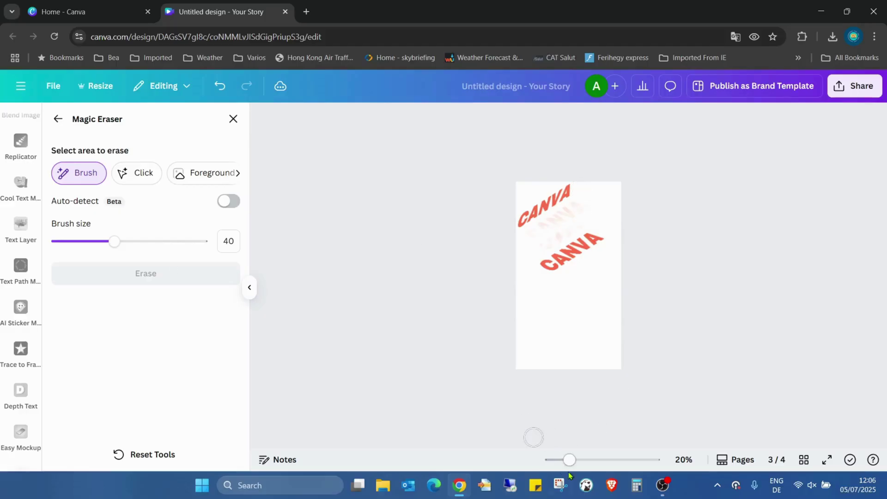
{"action": "left_click_drag", "start_coordinate": [570, 459], "coordinate": [591, 460]}
{"action": "scroll", "coordinate": [585, 292], "scroll_direction": "up", "scroll_amount": 2}
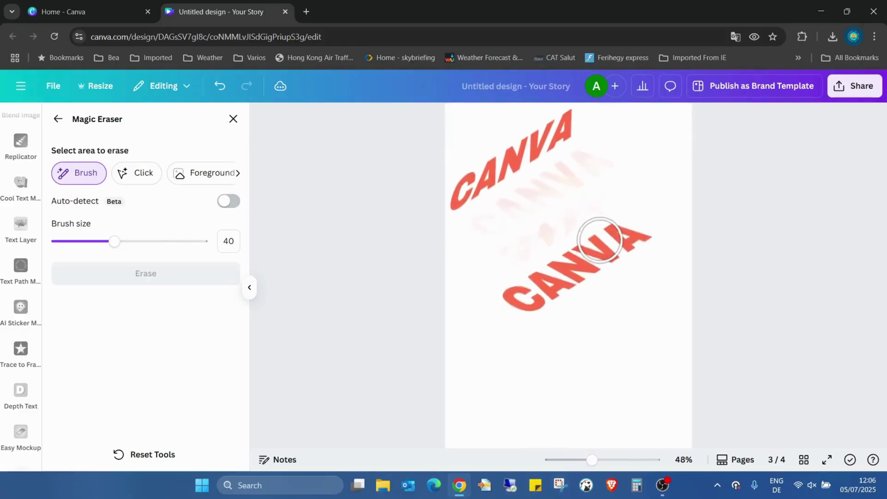
{"action": "mouse_move", "coordinate": [601, 163]}
{"action": "left_mouse_down"}
{"action": "mouse_move", "coordinate": [530, 238]}
{"action": "mouse_move", "coordinate": [551, 229]}
{"action": "mouse_move", "coordinate": [601, 164]}
{"action": "mouse_move", "coordinate": [474, 247]}
{"action": "mouse_move", "coordinate": [506, 260]}
{"action": "left_mouse_up"}
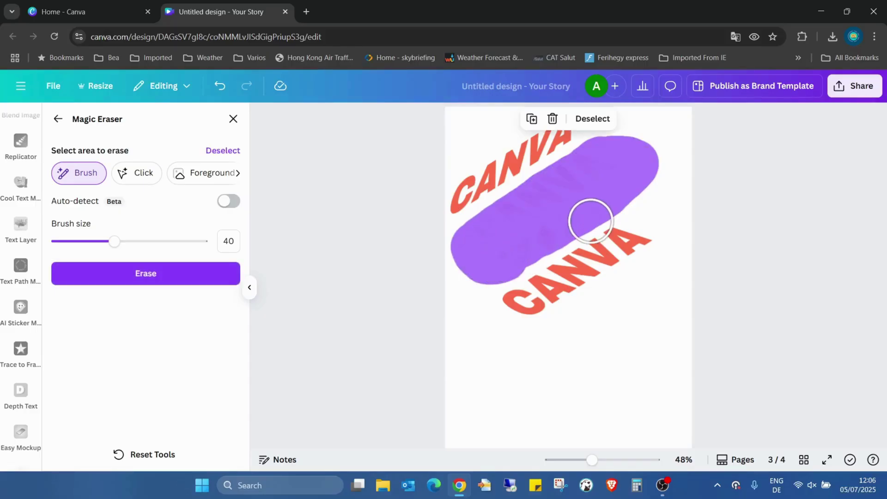
{"action": "left_click", "coordinate": [107, 273]}
{"action": "mouse_move", "coordinate": [662, 486]}
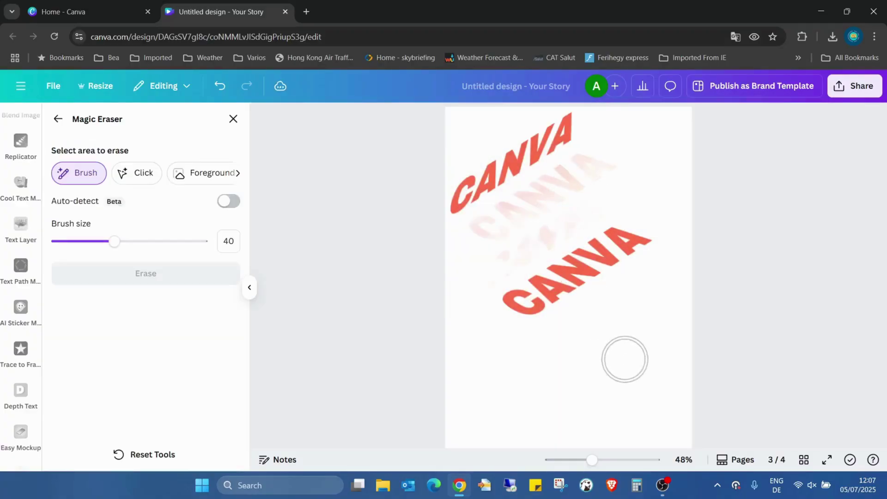
{"action": "left_click_drag", "start_coordinate": [593, 460], "coordinate": [568, 460]}
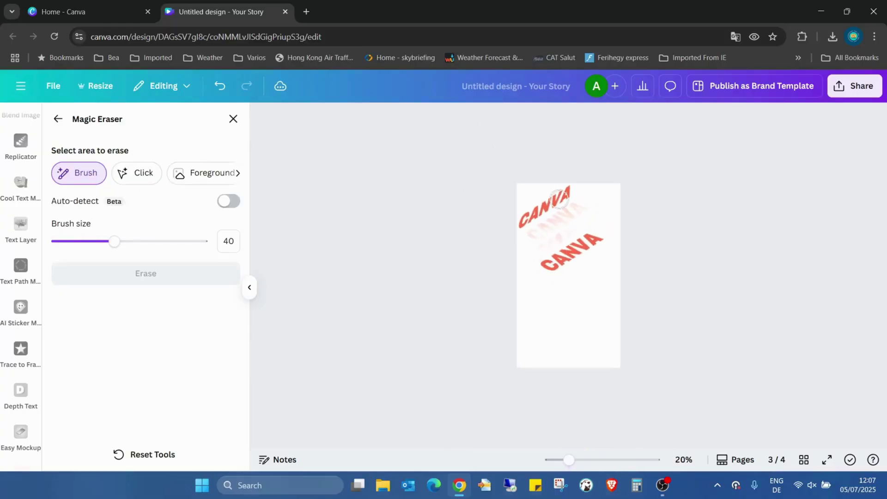
Place the red two-line CANVA image on page 4 and remove its white background
{"action": "left_click", "coordinate": [233, 121]}
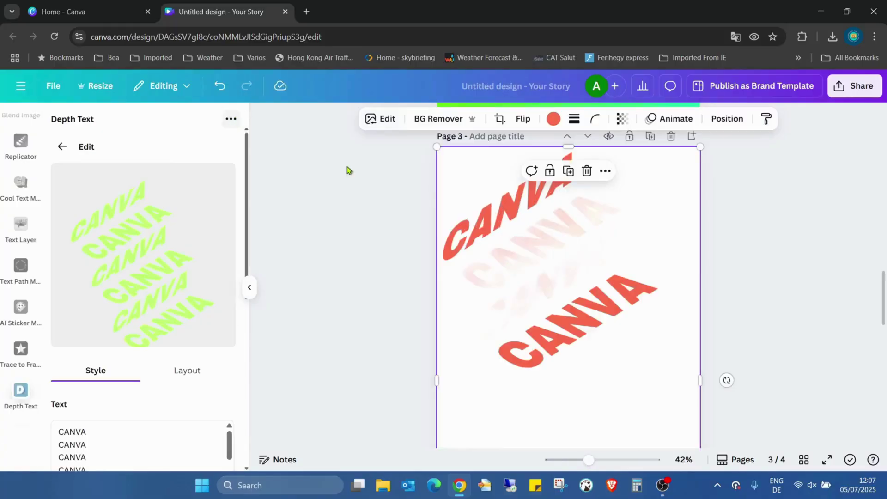
{"action": "scroll", "coordinate": [571, 318], "scroll_direction": "down", "scroll_amount": 2}
{"action": "scroll", "coordinate": [572, 318], "scroll_direction": "down", "scroll_amount": 3}
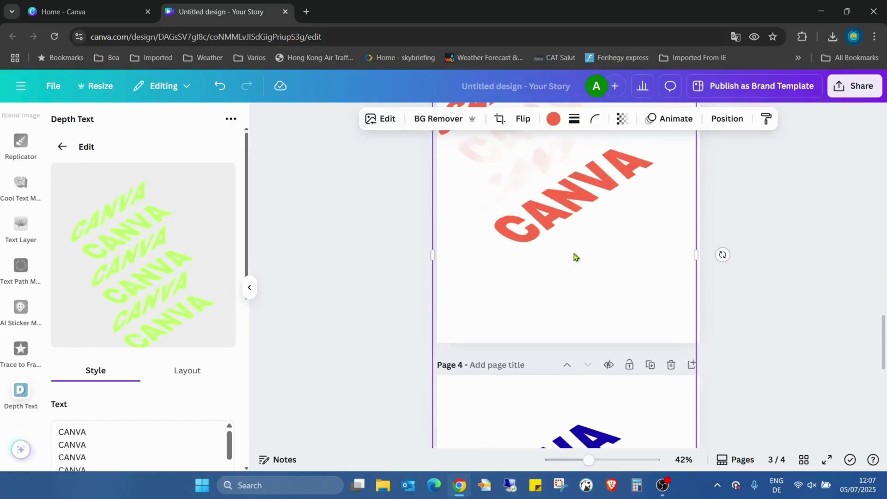
{"action": "scroll", "coordinate": [571, 317], "scroll_direction": "up", "scroll_amount": 2}
{"action": "scroll", "coordinate": [575, 277], "scroll_direction": "down", "scroll_amount": 5}
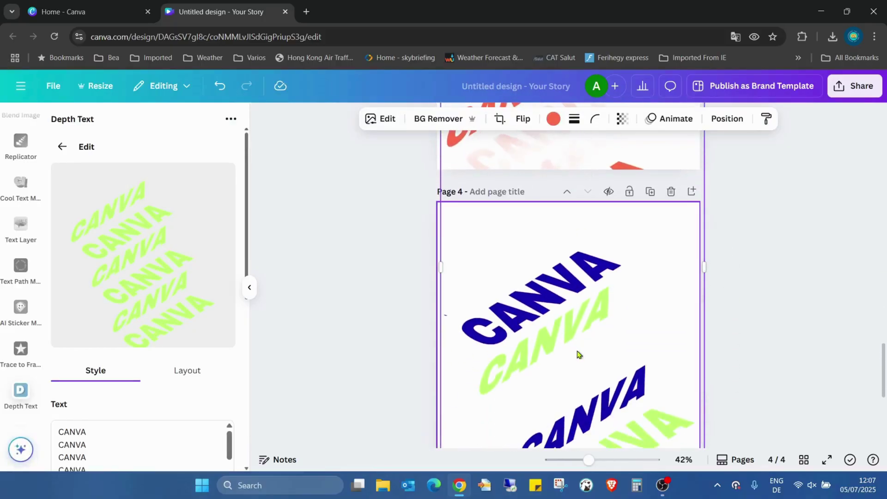
{"action": "scroll", "coordinate": [626, 353], "scroll_direction": "up", "scroll_amount": 3}
{"action": "mouse_move", "coordinate": [582, 278]}
{"action": "left_mouse_down"}
{"action": "mouse_move", "coordinate": [593, 186]}
{"action": "mouse_move", "coordinate": [561, 188]}
{"action": "left_mouse_up"}
{"action": "scroll", "coordinate": [593, 186], "scroll_direction": "down", "scroll_amount": 1}
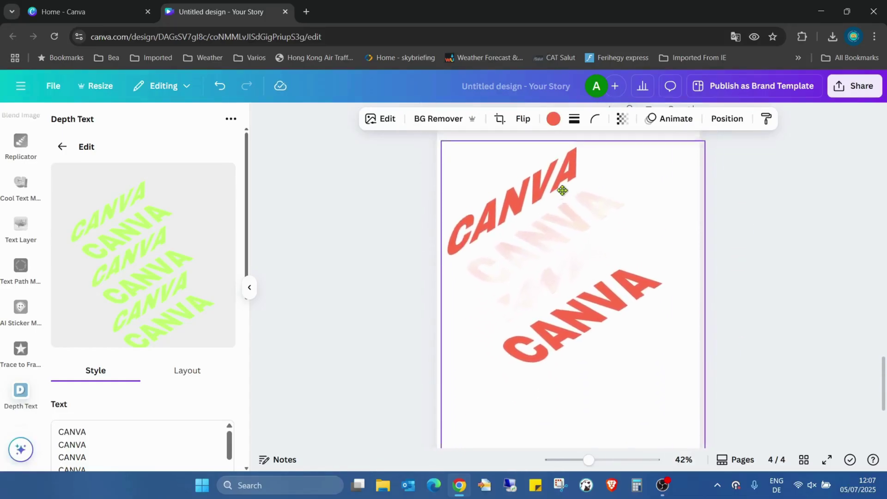
{"action": "scroll", "coordinate": [563, 242], "scroll_direction": "up", "scroll_amount": 1}
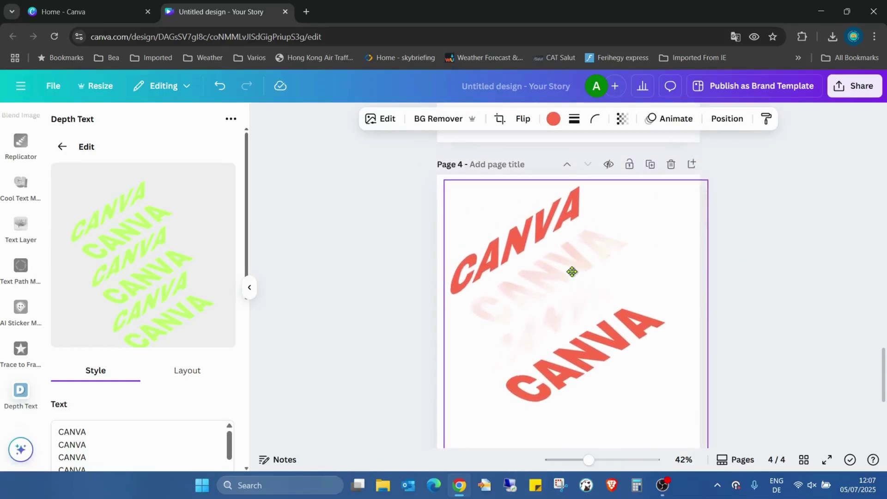
{"action": "left_click_drag", "start_coordinate": [560, 188], "coordinate": [562, 269]}
{"action": "left_click", "coordinate": [438, 119]}
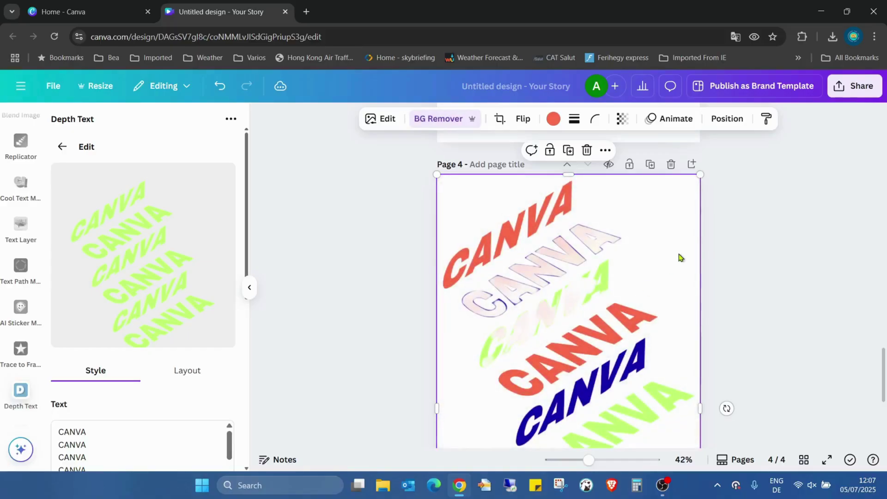
{"action": "scroll", "coordinate": [671, 265], "scroll_direction": "down", "scroll_amount": 2}
{"action": "scroll", "coordinate": [677, 263], "scroll_direction": "up", "scroll_amount": 2}
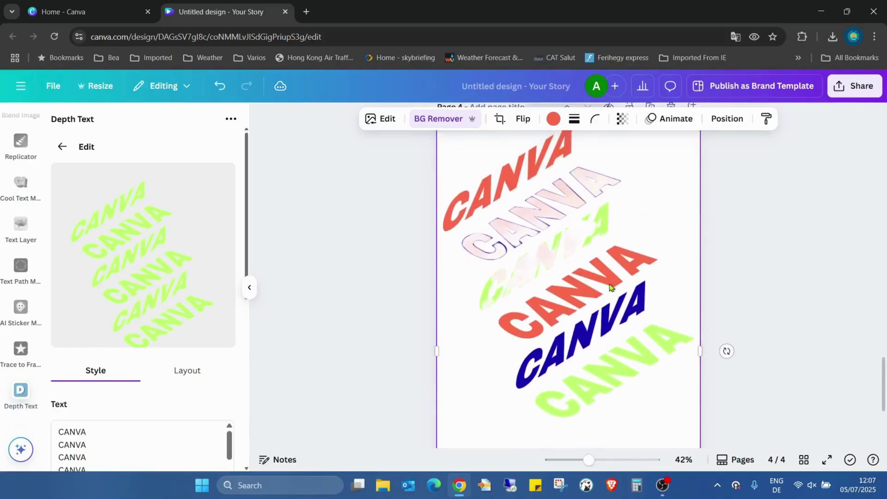
{"action": "scroll", "coordinate": [610, 286], "scroll_direction": "up", "scroll_amount": 3}
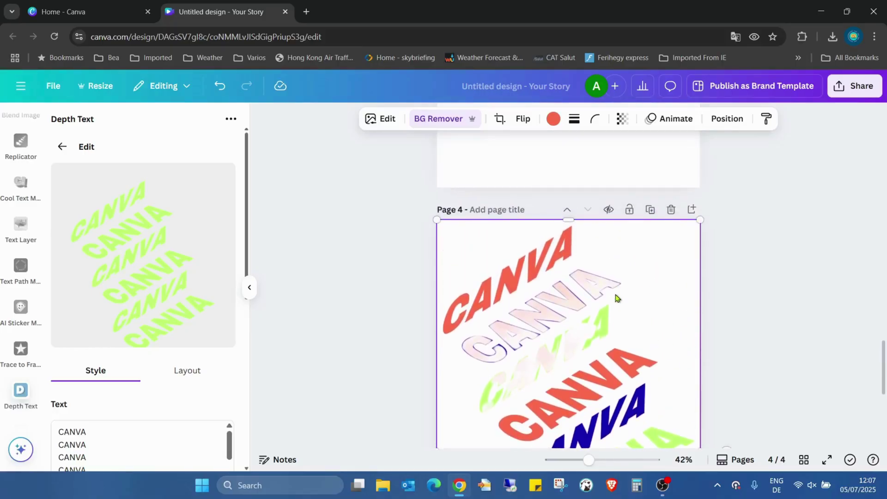
{"action": "left_click", "coordinate": [377, 123]}
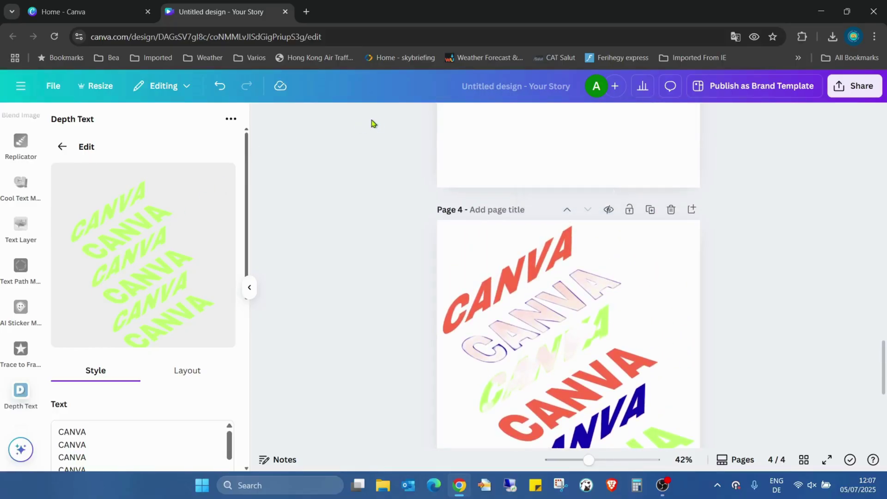
Magic-erase the ghostly traces between the red lines so page 4 shows six clean CANVA lines
{"action": "left_click", "coordinate": [504, 275]}
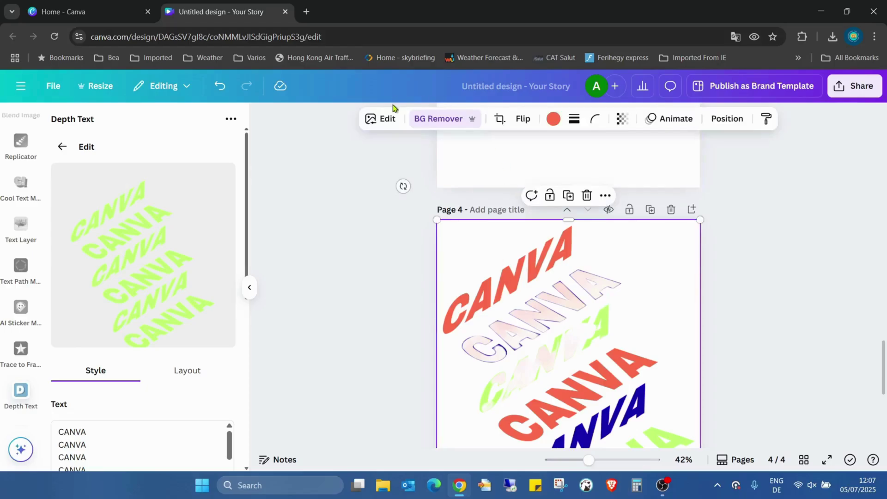
{"action": "left_click", "coordinate": [385, 118]}
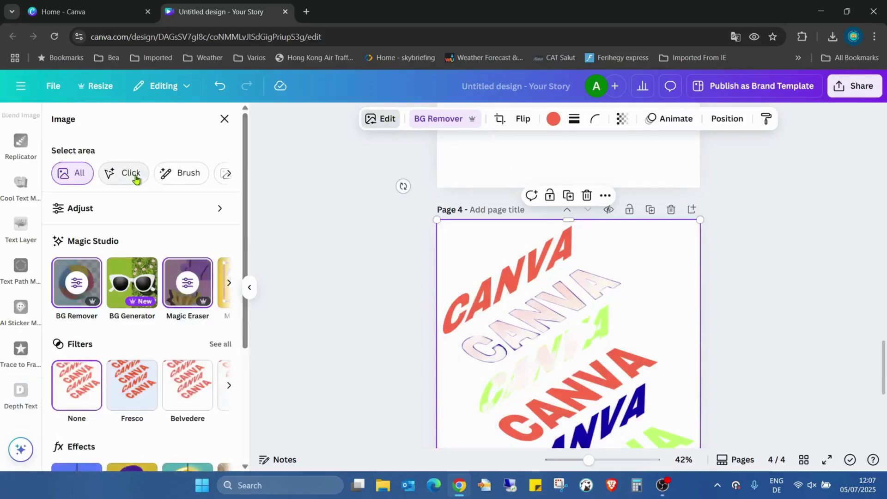
{"action": "left_click", "coordinate": [187, 283]}
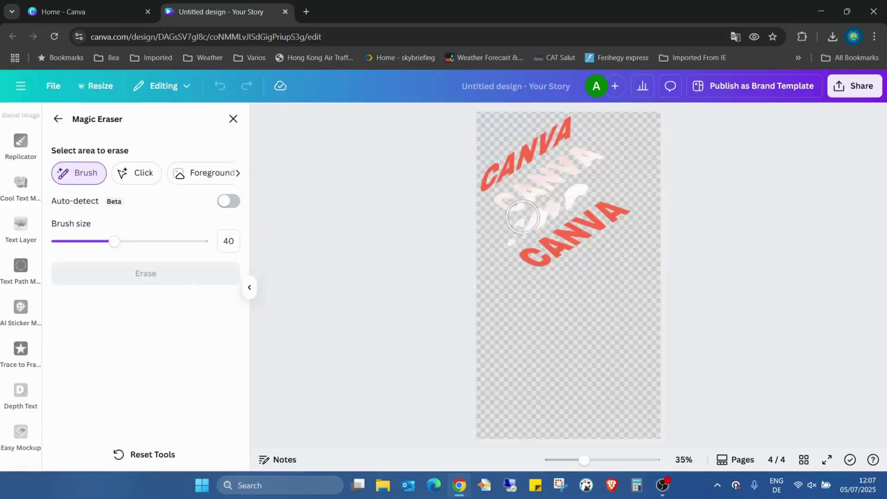
{"action": "mouse_move", "coordinate": [502, 234]}
{"action": "left_mouse_down"}
{"action": "mouse_move", "coordinate": [609, 159]}
{"action": "mouse_move", "coordinate": [495, 217]}
{"action": "mouse_move", "coordinate": [624, 158]}
{"action": "left_mouse_up"}
{"action": "left_click", "coordinate": [177, 275]}
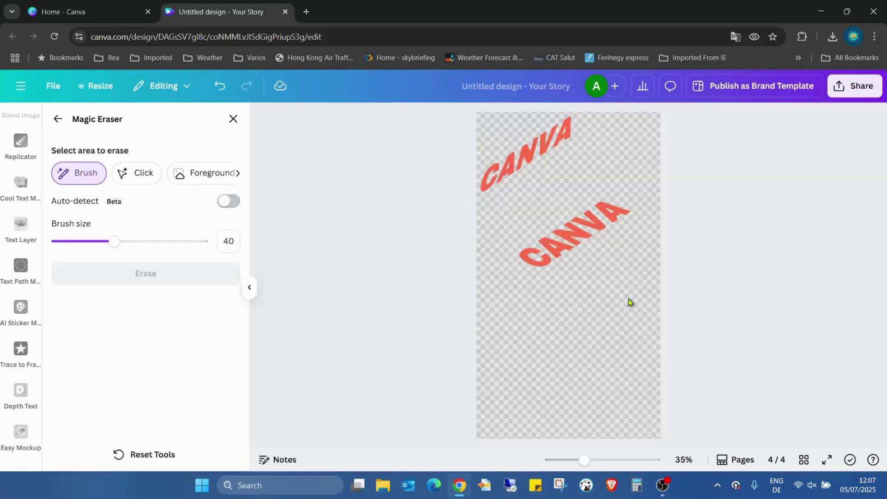
{"action": "left_click", "coordinate": [233, 121]}
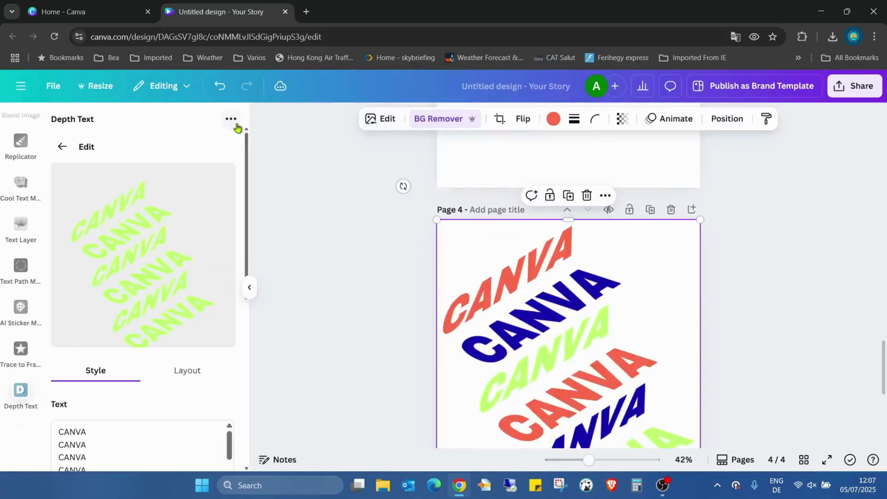
{"action": "scroll", "coordinate": [756, 360], "scroll_direction": "down", "scroll_amount": 2}
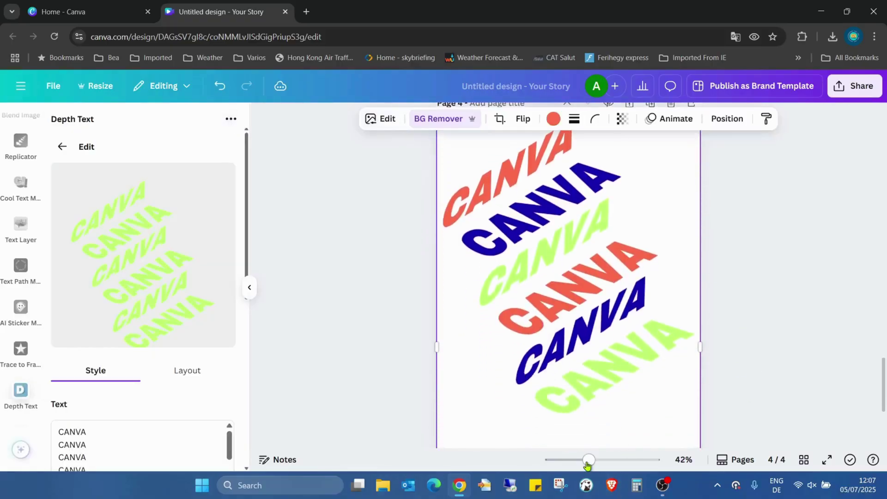
{"action": "left_click_drag", "start_coordinate": [589, 459], "coordinate": [575, 460]}
Download only page 4 of the design as a PNG via Share > Download
{"action": "left_click", "coordinate": [739, 288]}
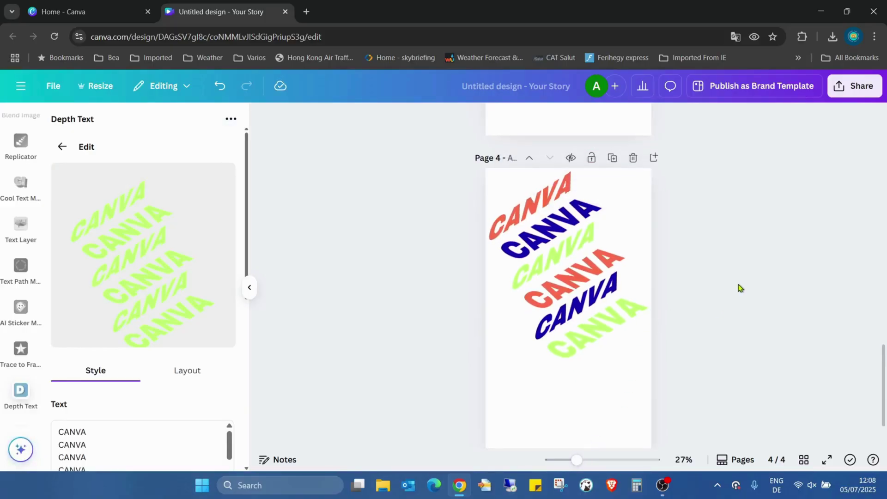
{"action": "scroll", "coordinate": [740, 288], "scroll_direction": "down", "scroll_amount": 2}
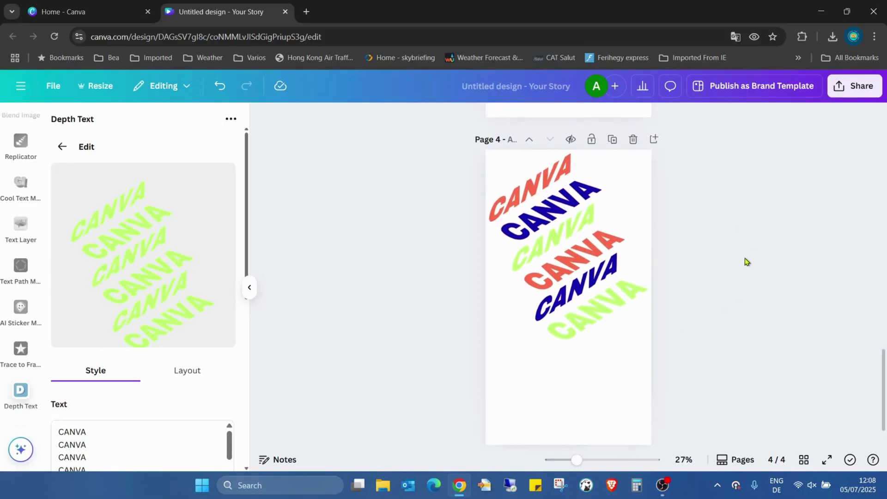
{"action": "scroll", "coordinate": [624, 278], "scroll_direction": "up", "scroll_amount": 1}
{"action": "scroll", "coordinate": [610, 263], "scroll_direction": "down", "scroll_amount": 1}
{"action": "scroll", "coordinate": [563, 256], "scroll_direction": "up", "scroll_amount": 2}
{"action": "left_click", "coordinate": [853, 86]}
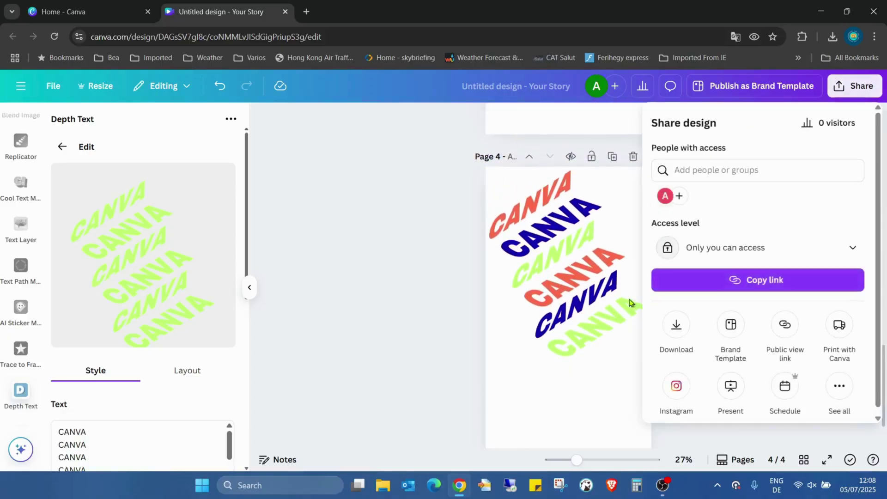
{"action": "left_click", "coordinate": [676, 331]}
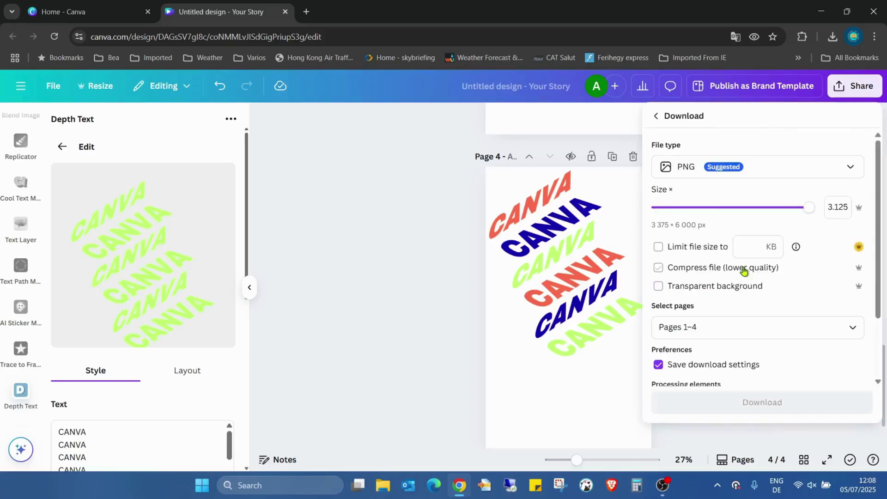
{"action": "left_click", "coordinate": [852, 327]}
{"action": "left_click", "coordinate": [667, 197]}
{"action": "scroll", "coordinate": [697, 228], "scroll_direction": "down", "scroll_amount": 2}
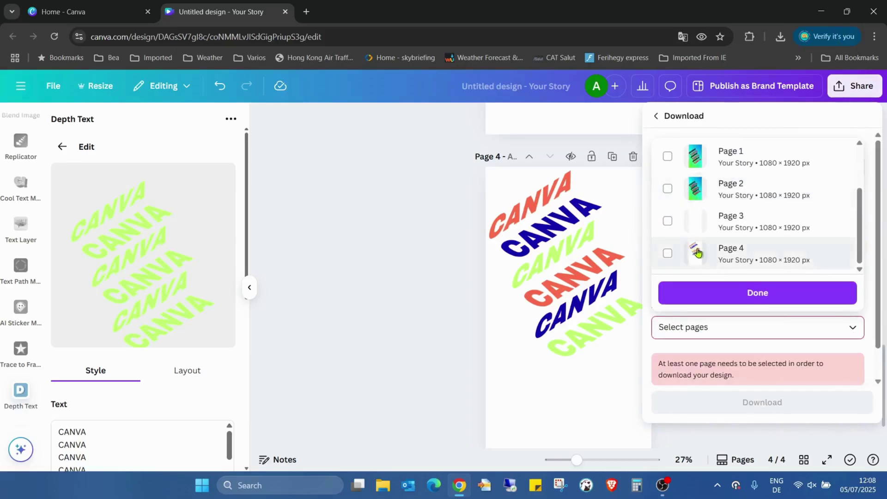
{"action": "left_click", "coordinate": [666, 252]}
{"action": "left_click", "coordinate": [758, 293]}
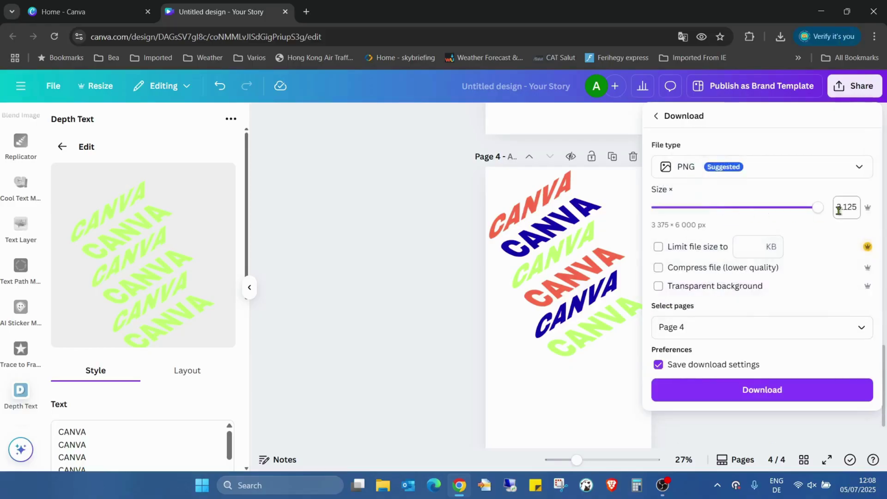
{"action": "left_click", "coordinate": [797, 389]}
{"action": "scroll", "coordinate": [568, 278], "scroll_direction": "down", "scroll_amount": 2}
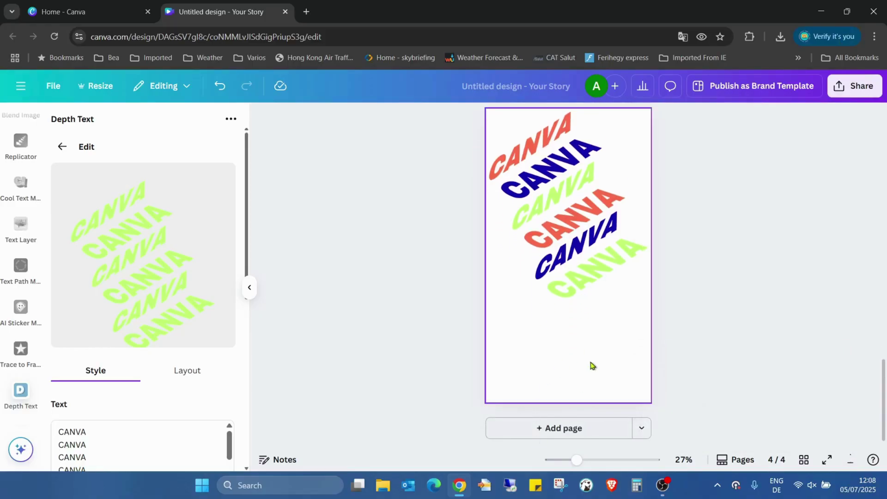
Add blank page 5, drop the downloaded CANVA lines PNG onto it and enlarge it to page width
{"action": "left_click", "coordinate": [559, 428]}
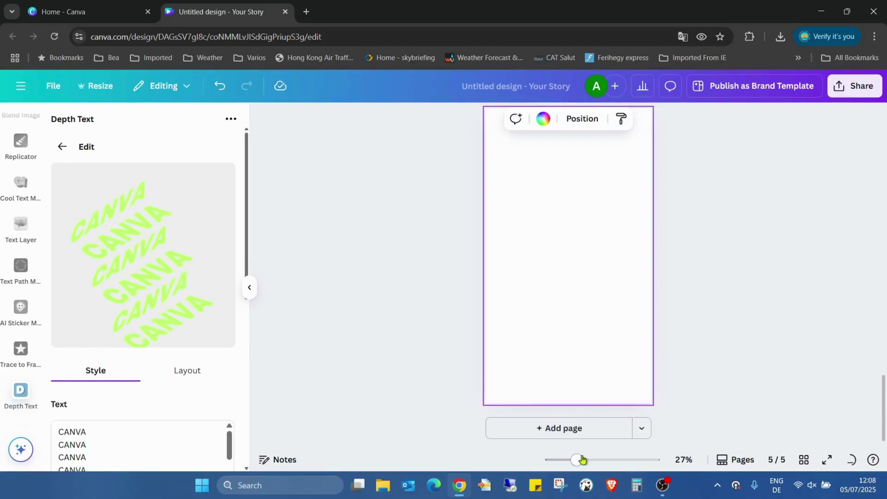
{"action": "left_click_drag", "start_coordinate": [582, 460], "coordinate": [572, 460]}
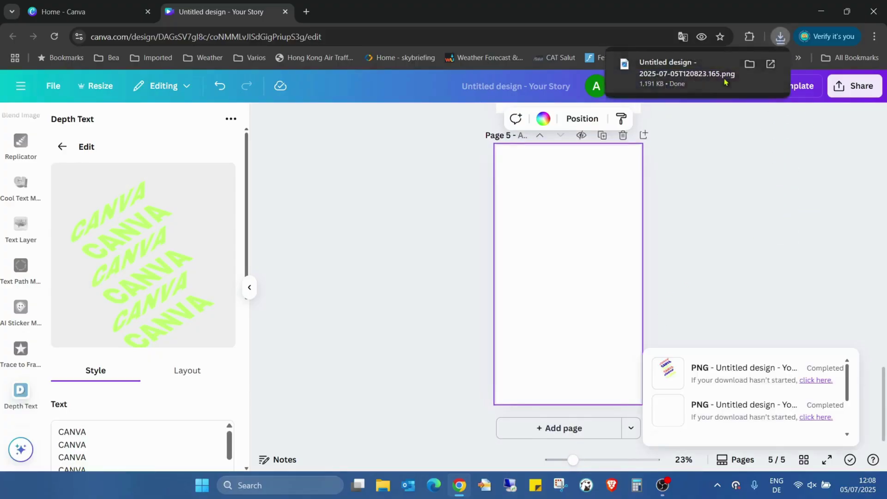
{"action": "mouse_move", "coordinate": [666, 72]}
{"action": "left_mouse_down"}
{"action": "mouse_move", "coordinate": [582, 270]}
{"action": "mouse_move", "coordinate": [540, 227]}
{"action": "mouse_move", "coordinate": [531, 189]}
{"action": "left_mouse_up"}
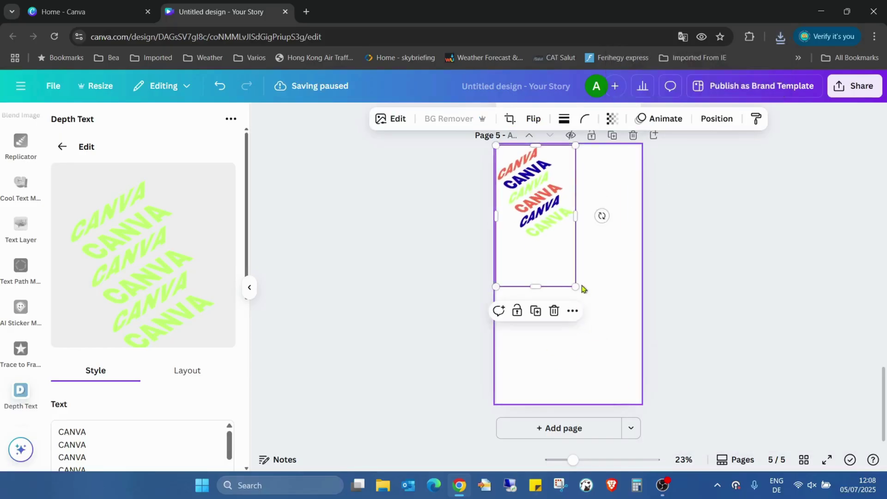
{"action": "left_click_drag", "start_coordinate": [576, 286], "coordinate": [641, 402]}
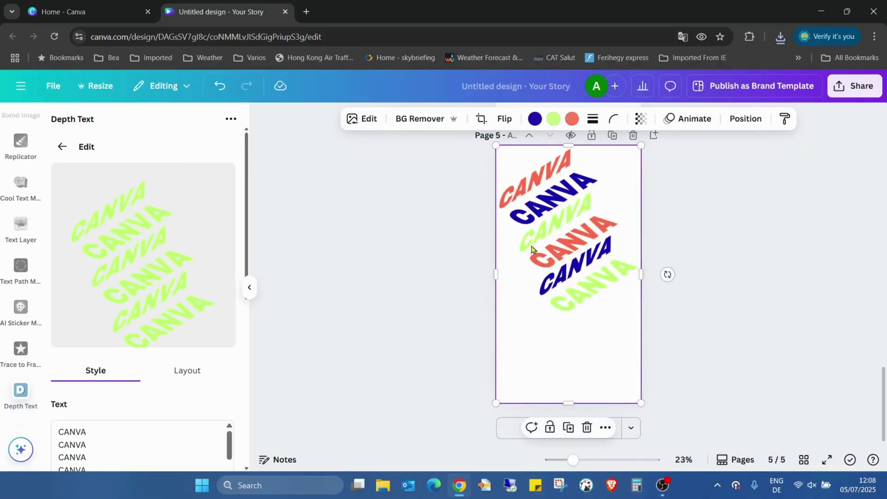
Try a glow shadow on the image, undo it, then apply BG Remover to strip its background
{"action": "left_click", "coordinate": [361, 119]}
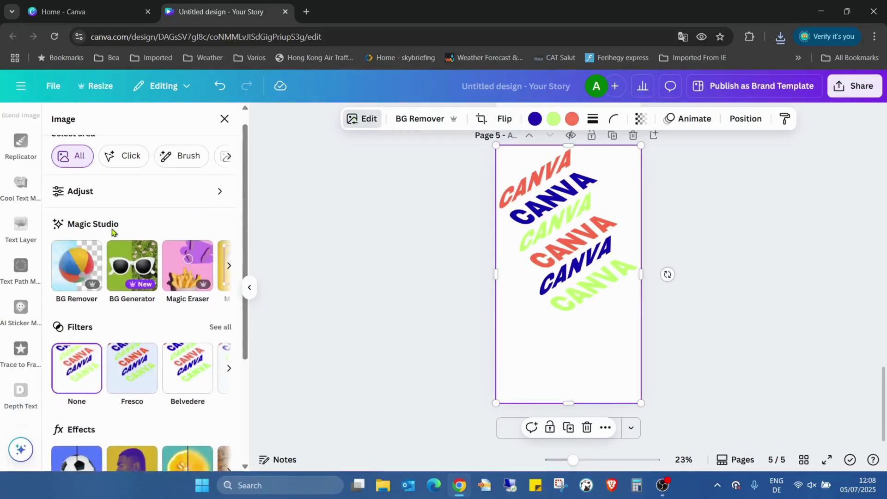
{"action": "scroll", "coordinate": [138, 277], "scroll_direction": "down", "scroll_amount": 3}
{"action": "left_click", "coordinate": [79, 392]}
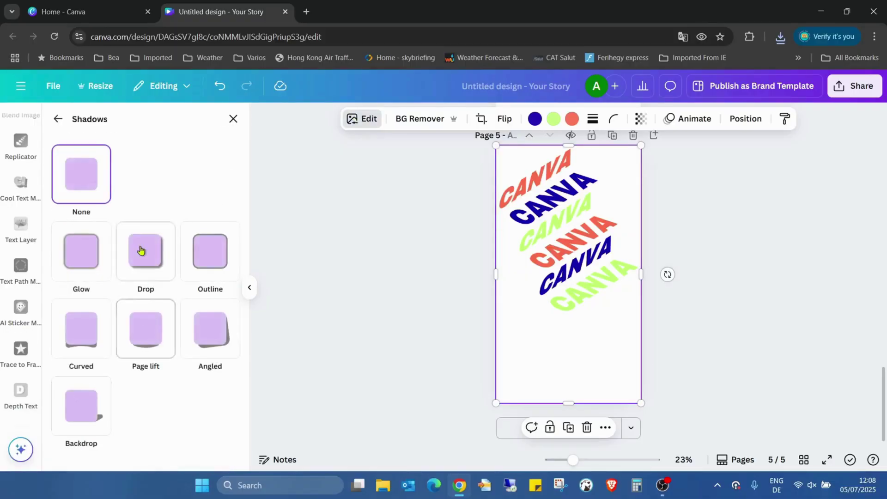
{"action": "left_click", "coordinate": [76, 247]}
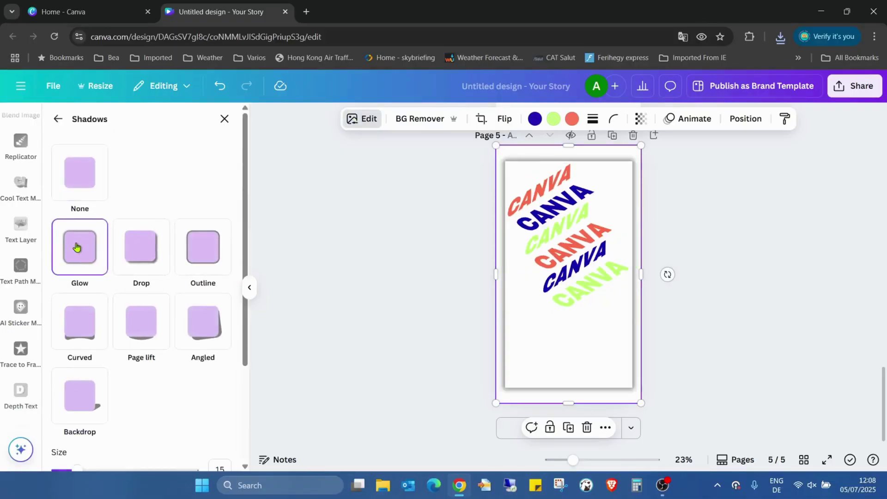
{"action": "left_click", "coordinate": [60, 118]}
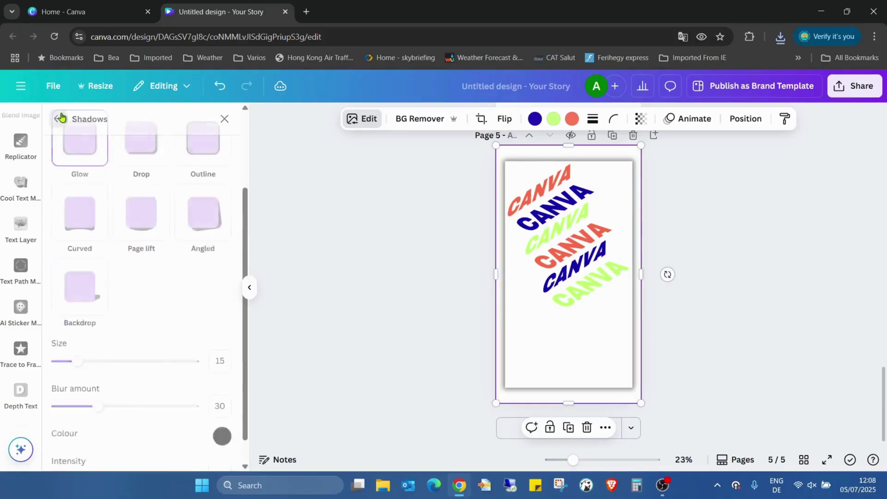
{"action": "left_click", "coordinate": [219, 85]}
{"action": "left_click", "coordinate": [420, 119]}
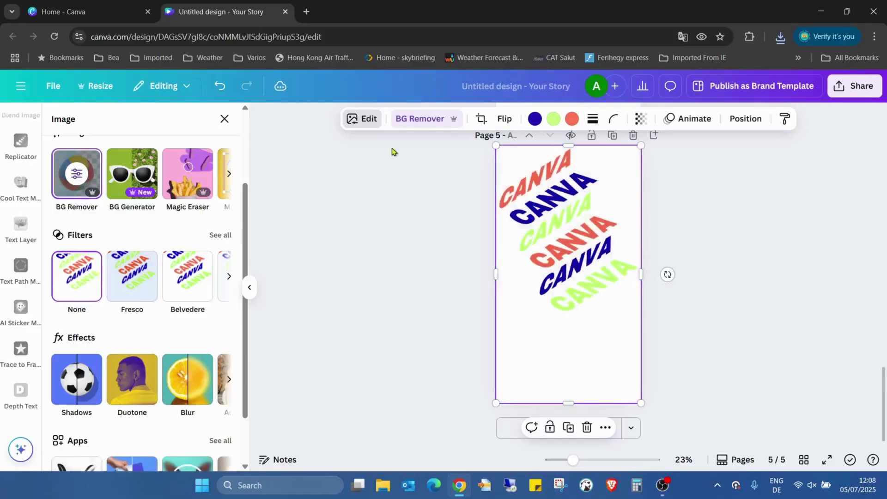
{"action": "scroll", "coordinate": [88, 291], "scroll_direction": "down", "scroll_amount": 3}
{"action": "scroll", "coordinate": [89, 292], "scroll_direction": "up", "scroll_amount": 5}
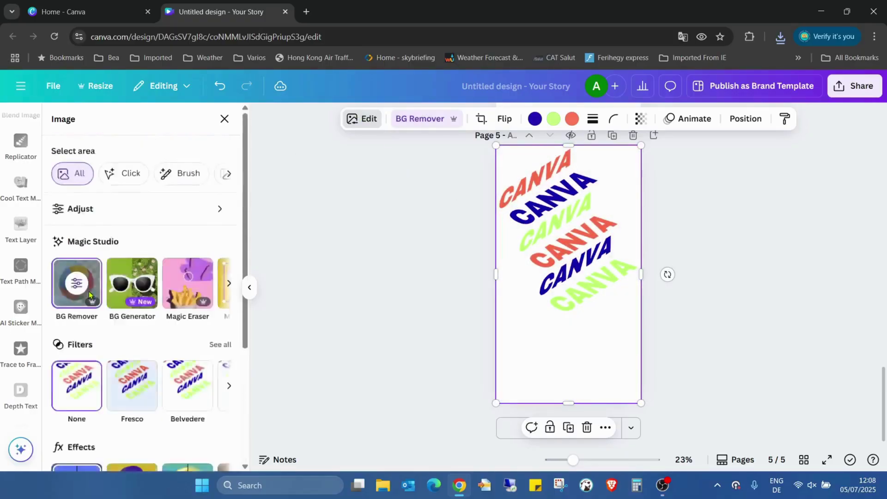
Apply a Drop shadow to the image with the distance shortened to about 24
{"action": "left_click", "coordinate": [89, 291]}
{"action": "left_click", "coordinate": [77, 251]}
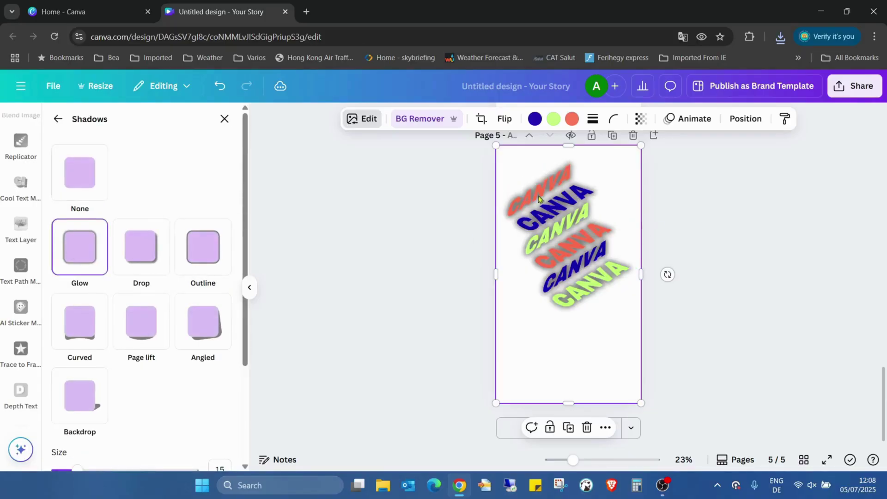
{"action": "left_click", "coordinate": [140, 254]}
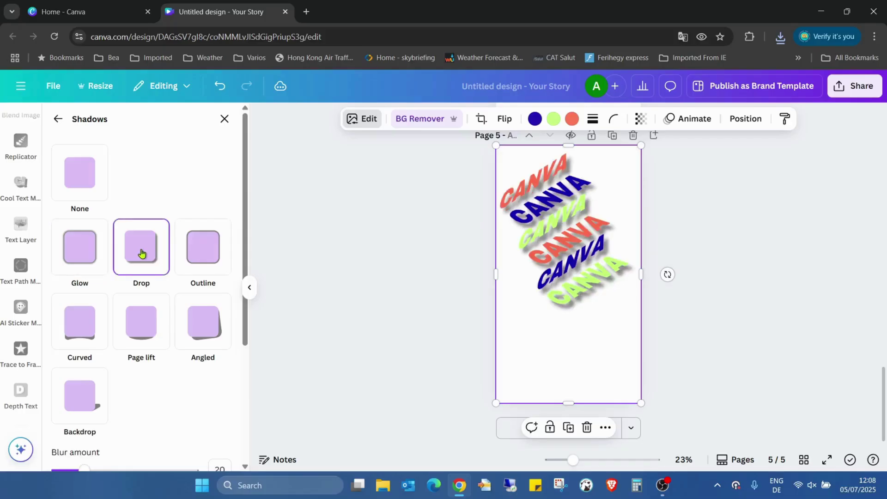
{"action": "scroll", "coordinate": [174, 265], "scroll_direction": "down", "scroll_amount": 3}
{"action": "scroll", "coordinate": [166, 264], "scroll_direction": "down", "scroll_amount": 2}
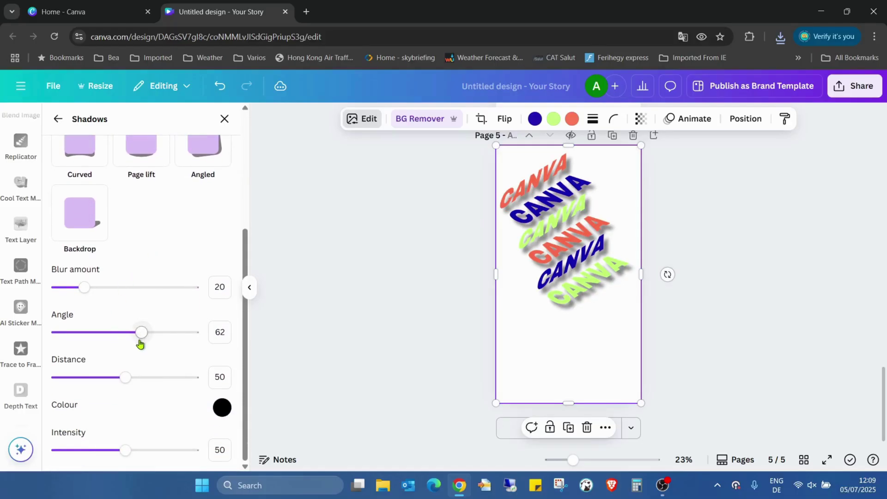
{"action": "left_click_drag", "start_coordinate": [125, 378], "coordinate": [90, 380]}
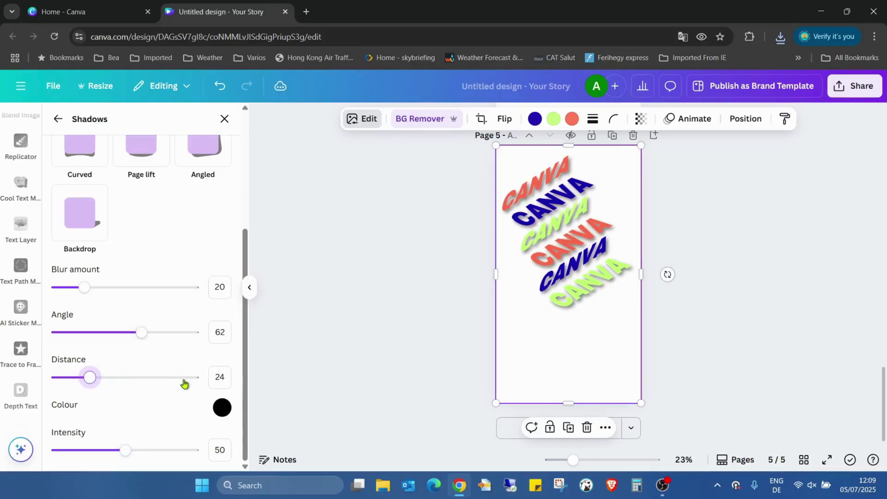
{"action": "left_click", "coordinate": [699, 194]}
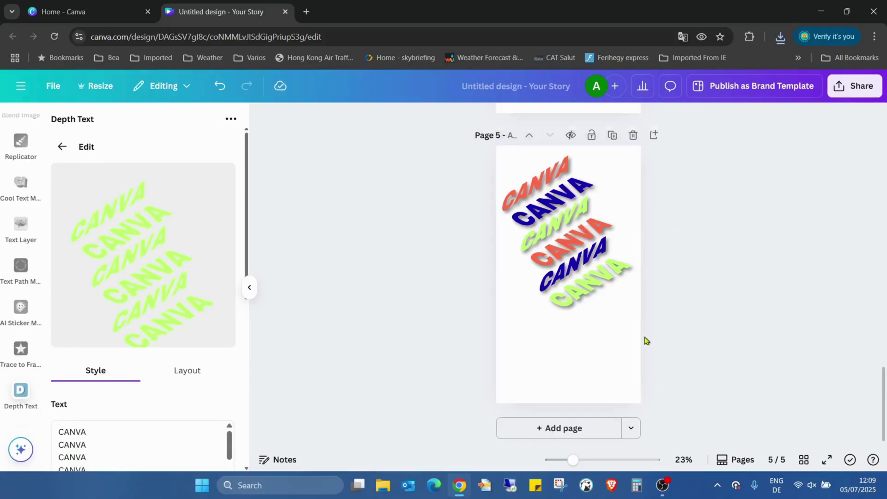
Crop the image's empty bottom up to about h 1,296, ending just below the text
{"action": "left_click", "coordinate": [585, 399]}
{"action": "left_click_drag", "start_coordinate": [585, 401], "coordinate": [588, 318]}
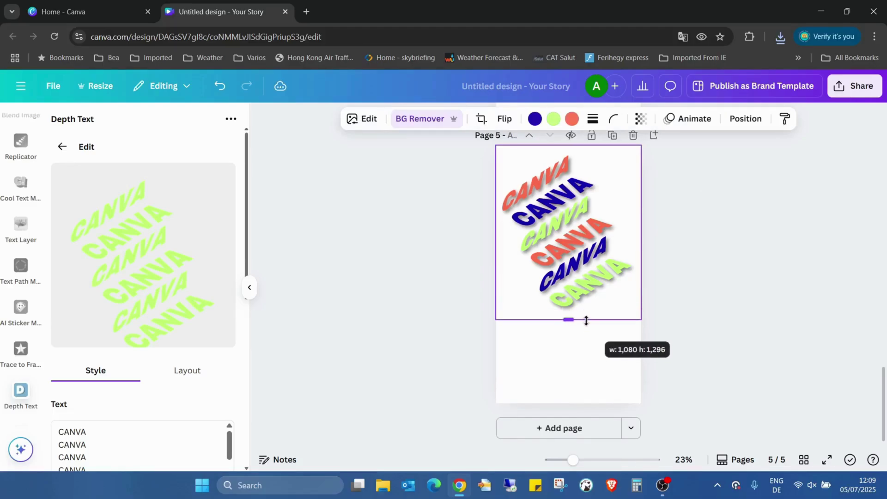
{"action": "left_click", "coordinate": [594, 378]}
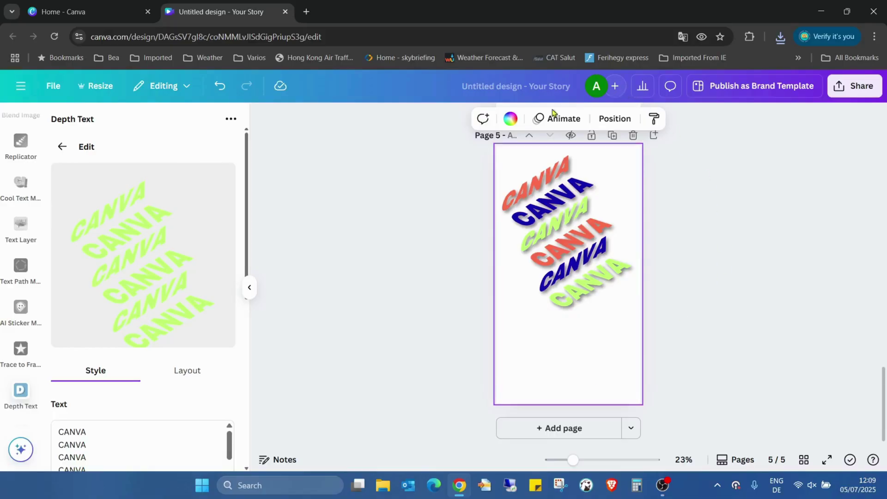
Browse the default gradient backgrounds, trying orange-yellow, teal, green and blue-purple swatches
{"action": "left_click", "coordinate": [510, 118]}
{"action": "scroll", "coordinate": [139, 313], "scroll_direction": "down", "scroll_amount": 3}
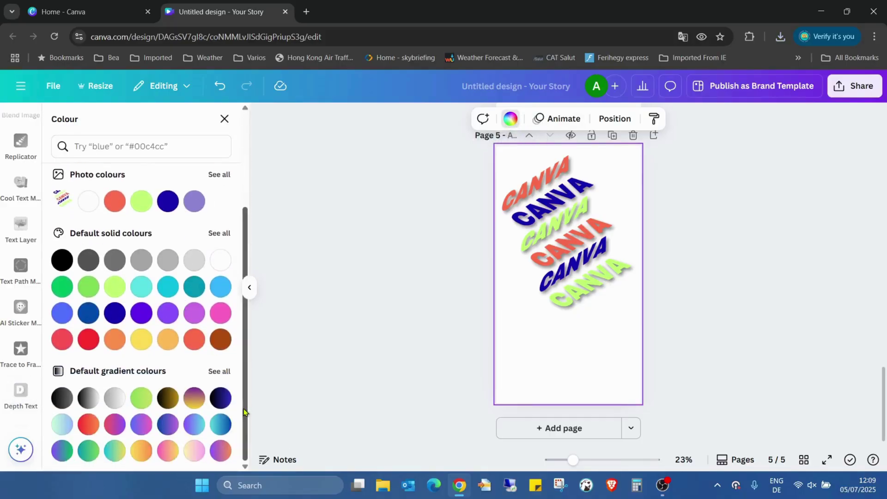
{"action": "left_click", "coordinate": [219, 371]}
{"action": "scroll", "coordinate": [211, 262], "scroll_direction": "down", "scroll_amount": 3}
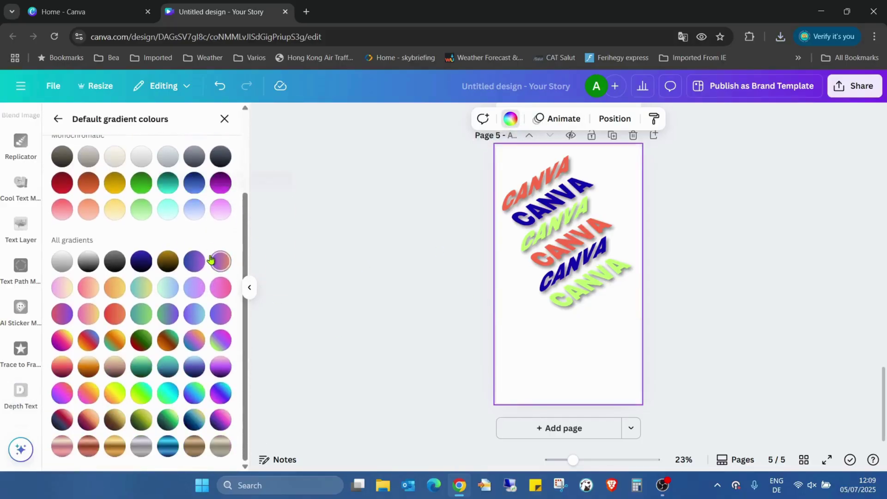
{"action": "left_click", "coordinate": [114, 288]}
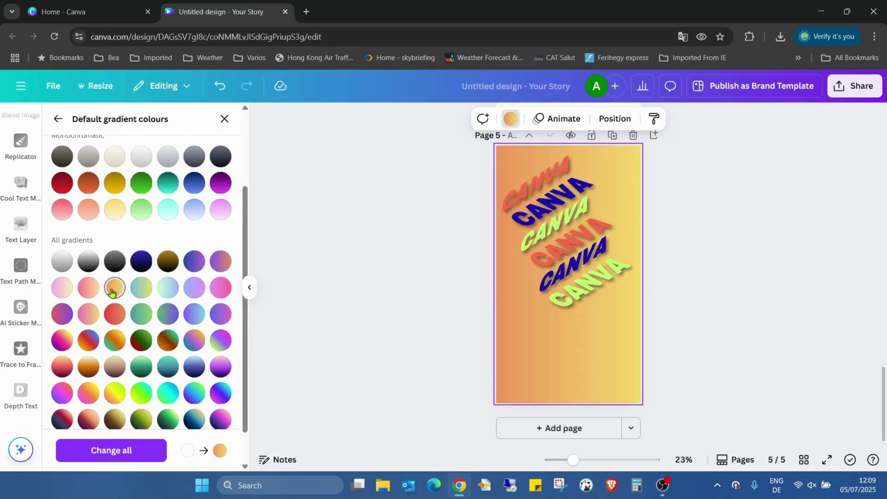
{"action": "left_click", "coordinate": [141, 287]}
{"action": "left_click", "coordinate": [143, 315]}
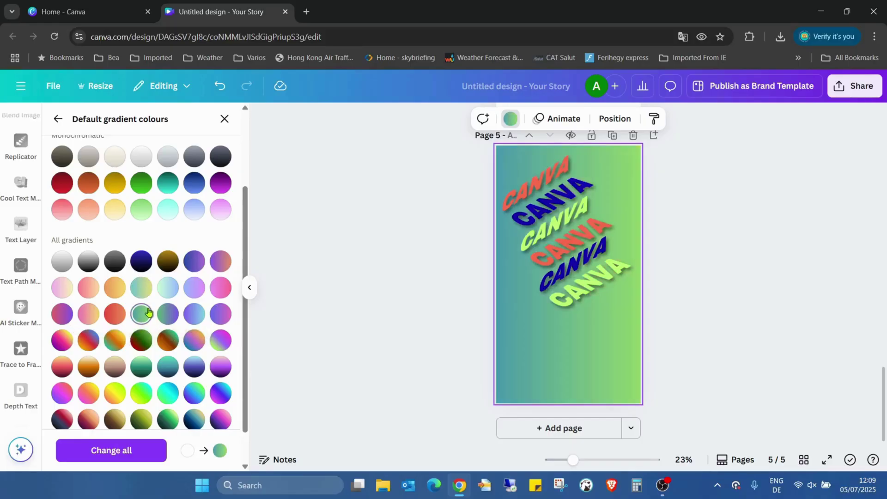
{"action": "left_click", "coordinate": [141, 393]}
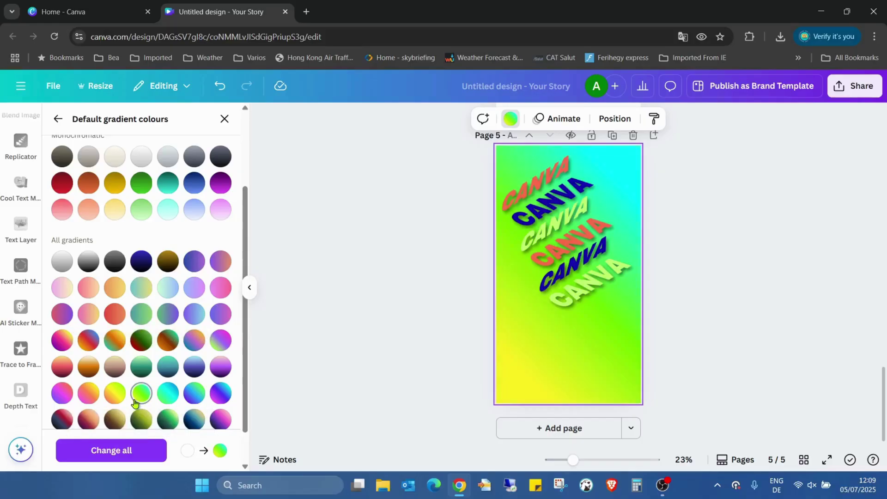
{"action": "left_click", "coordinate": [167, 394]}
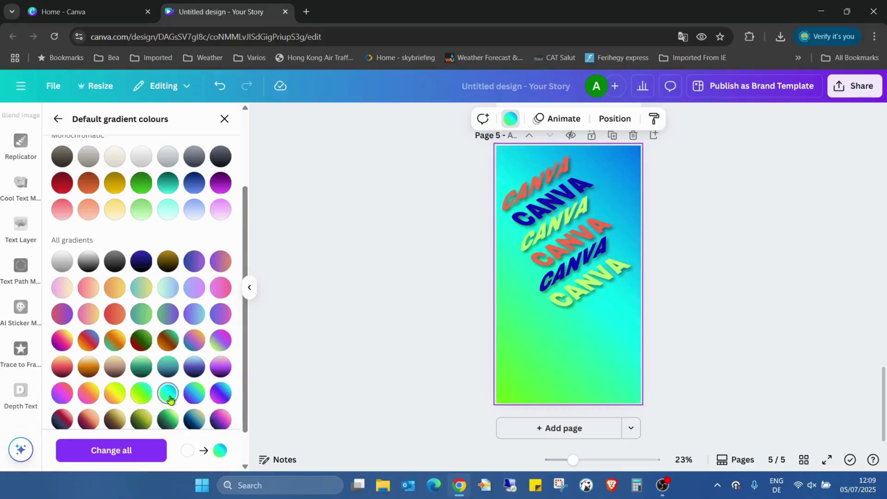
{"action": "left_click", "coordinate": [194, 394]}
{"action": "scroll", "coordinate": [166, 388], "scroll_direction": "down", "scroll_amount": 1}
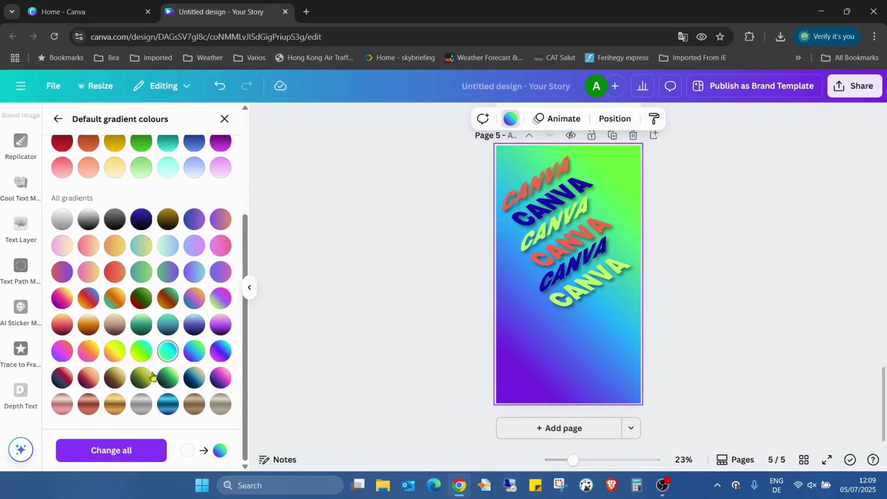
Try the metallic gradients, settle on the rose-pink gradient background and present full screen
{"action": "left_click", "coordinate": [140, 406]}
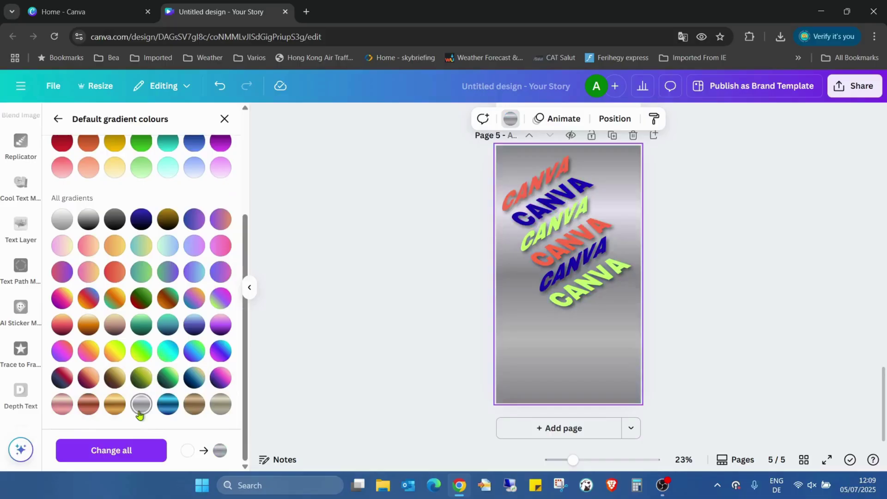
{"action": "left_click", "coordinate": [115, 407]}
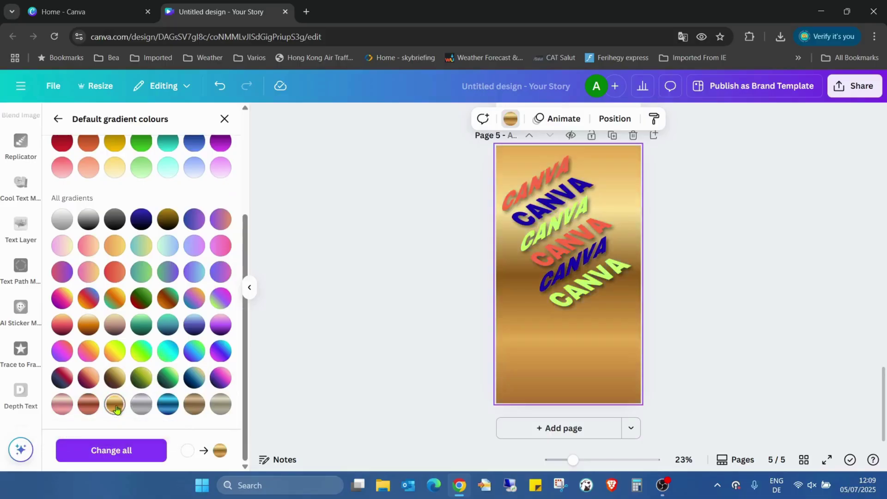
{"action": "left_click", "coordinate": [171, 409]}
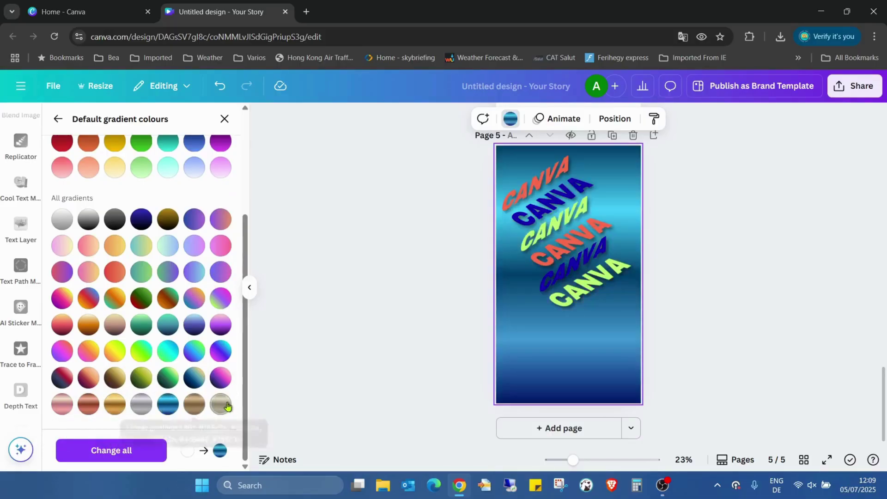
{"action": "left_click", "coordinate": [195, 405]}
{"action": "left_click", "coordinate": [64, 408]}
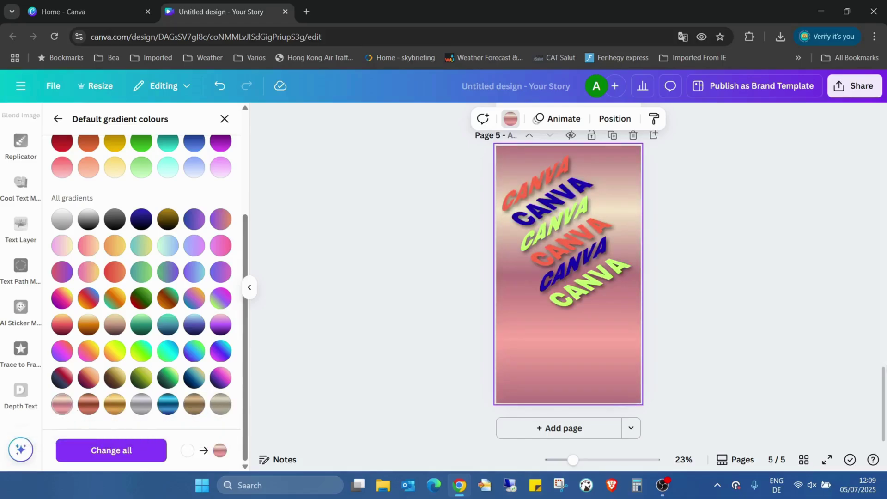
{"action": "left_click", "coordinate": [828, 459]}
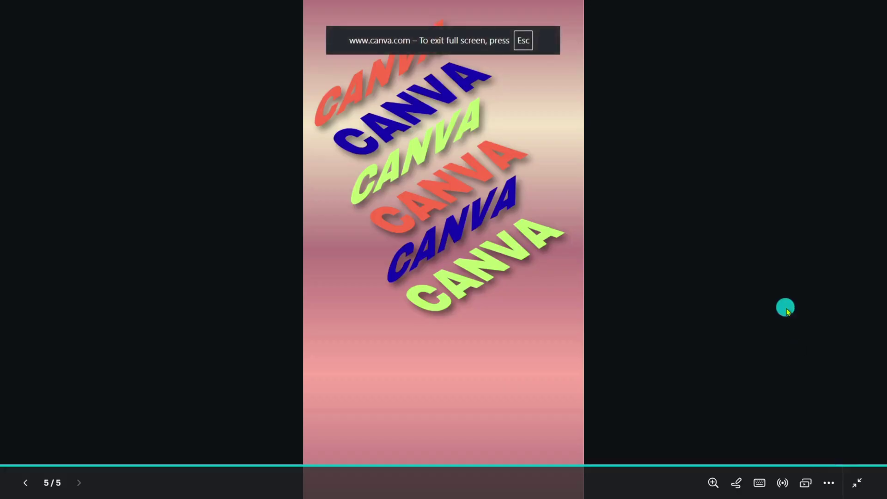